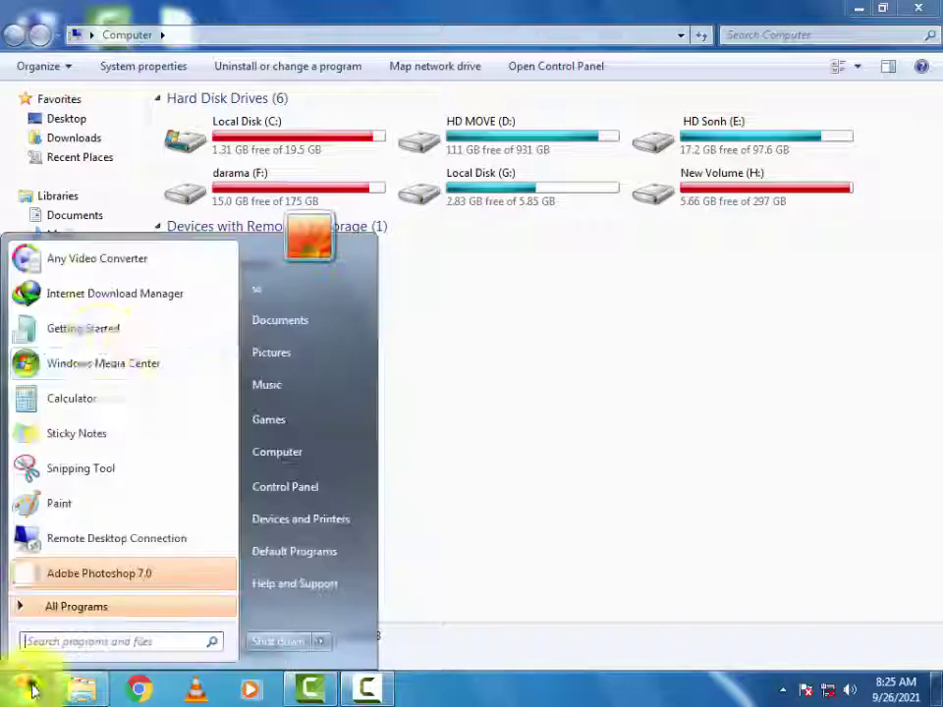
Launch Photoshop 7.0 and open drive HD Sonh (E:) in a maximized Computer window
{"action": "left_click", "coordinate": [40, 572]}
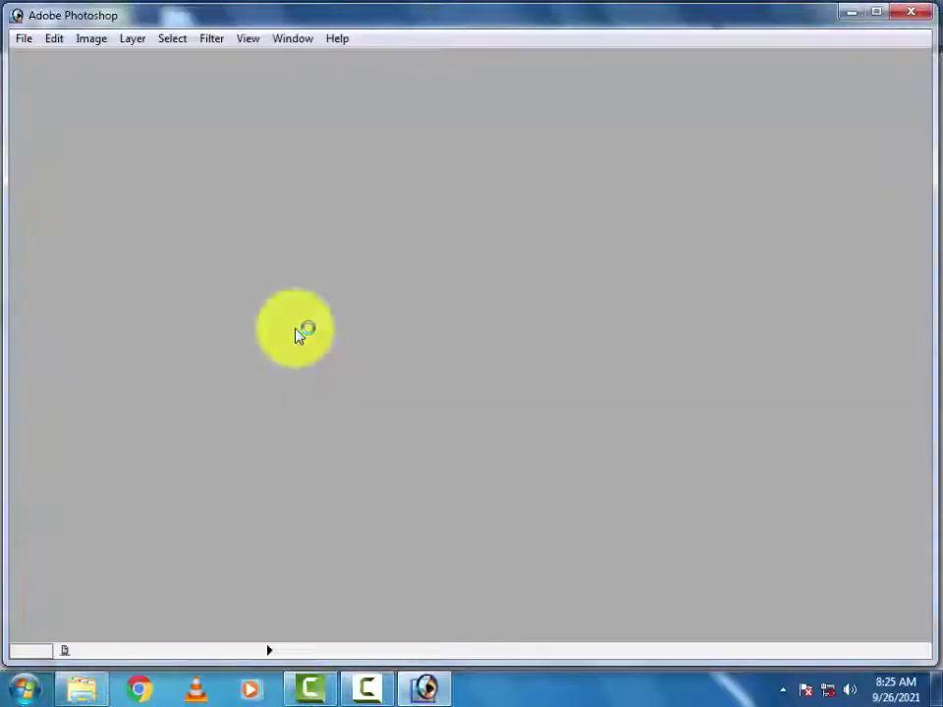
{"action": "key", "text": "super"}
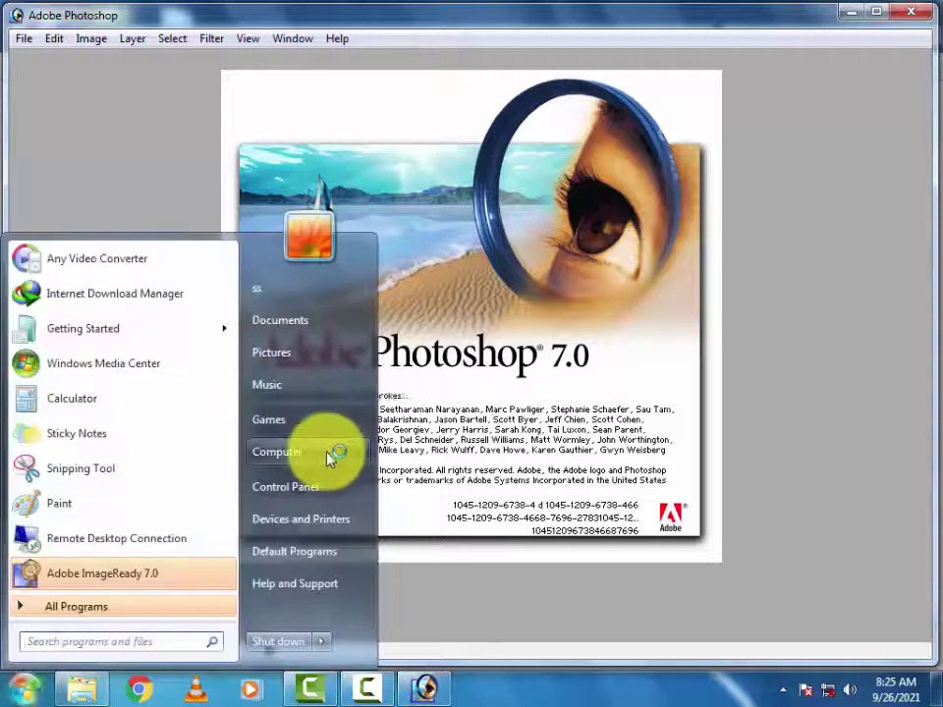
{"action": "left_click", "coordinate": [330, 450]}
{"action": "left_click", "coordinate": [834, 32]}
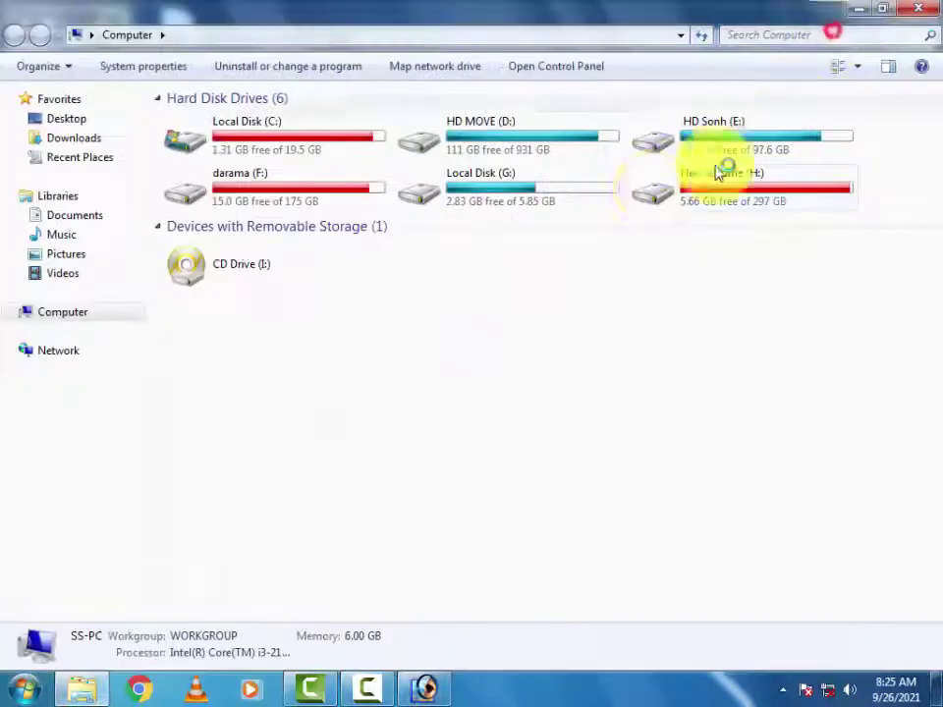
{"action": "double_click", "coordinate": [536, 162]}
{"action": "key", "text": "BackSpace"}
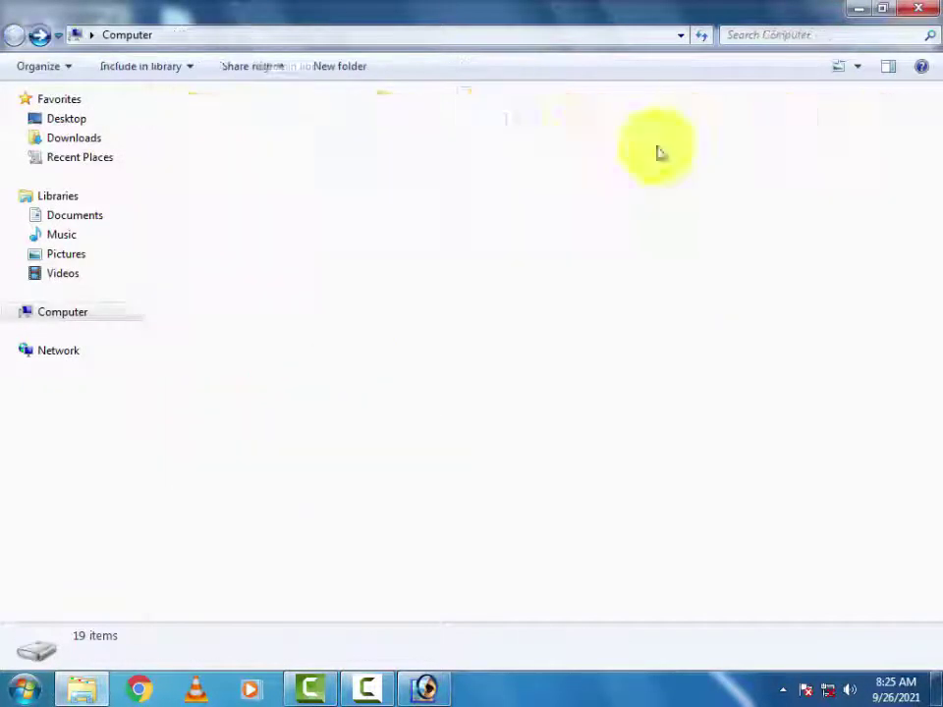
{"action": "double_click", "coordinate": [710, 142]}
Open New folder on E: and drag IMG_5245 onto Photoshop's taskbar button
{"action": "left_click", "coordinate": [696, 146]}
{"action": "double_click", "coordinate": [695, 146]}
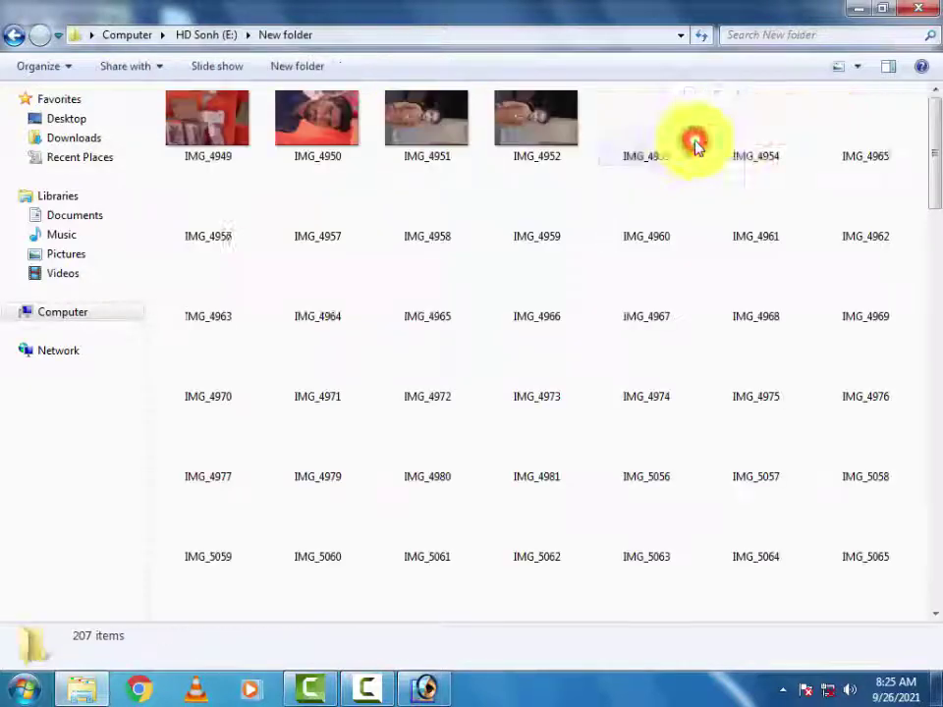
{"action": "scroll", "coordinate": [590, 225], "scroll_direction": "down", "scroll_amount": 10}
{"action": "scroll", "coordinate": [459, 256], "scroll_direction": "down", "scroll_amount": 5}
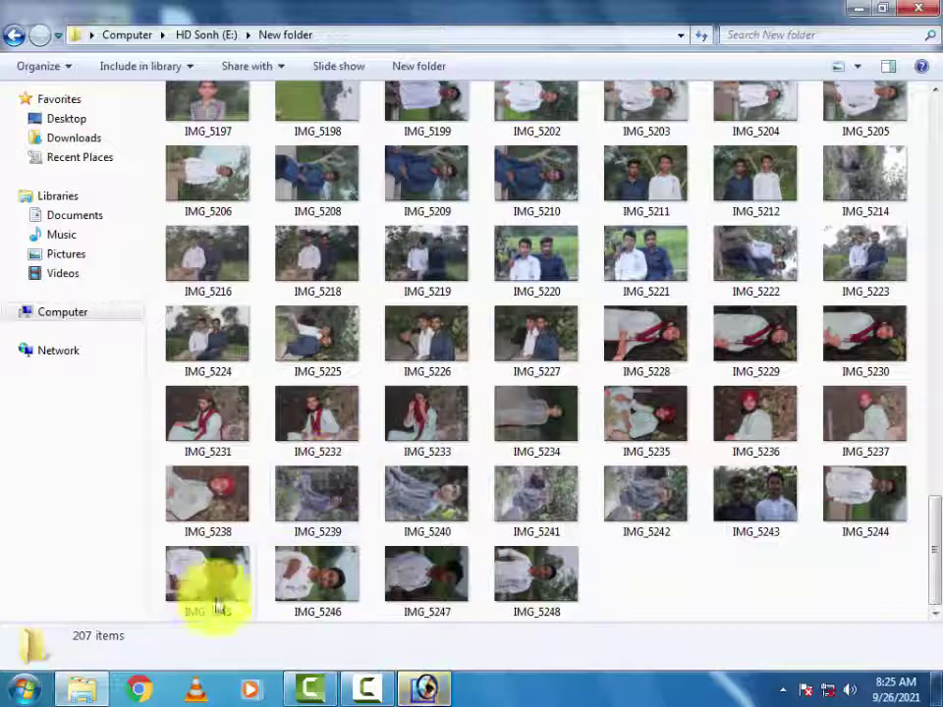
{"action": "left_click", "coordinate": [384, 639]}
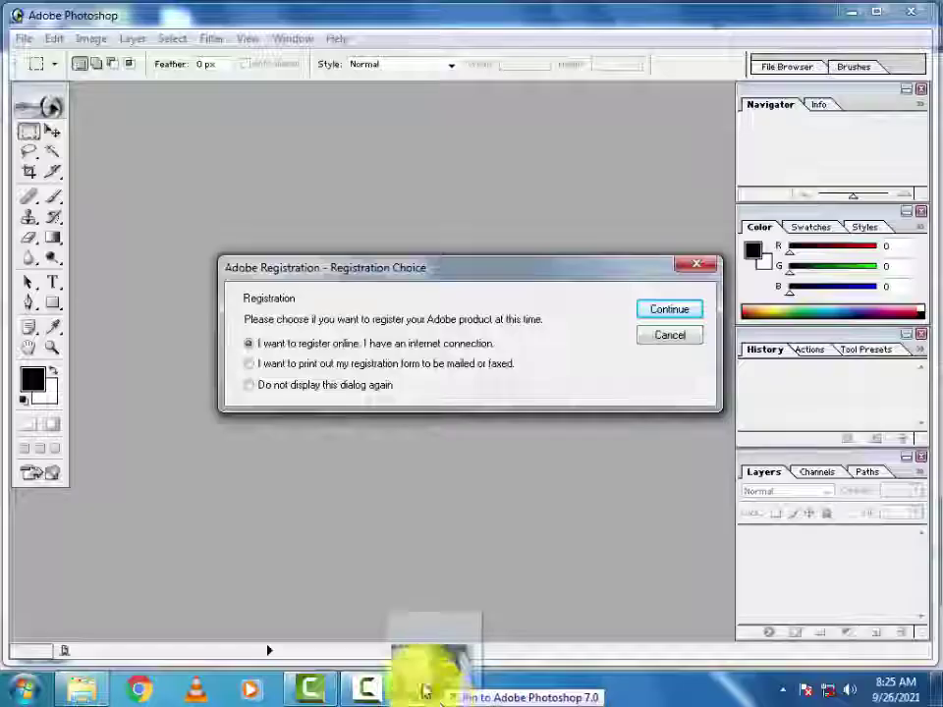
{"action": "left_click_drag", "start_coordinate": [281, 601], "coordinate": [607, 351]}
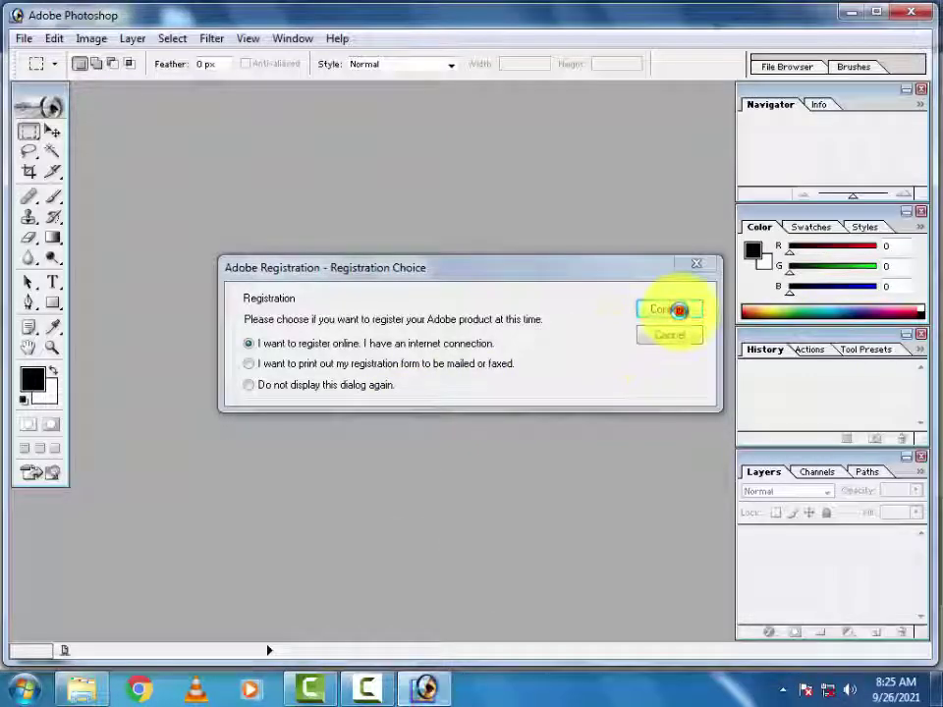
Dismiss the registration and colour settings prompts, then maximize and fit the photo on screen
{"action": "left_click", "coordinate": [679, 309]}
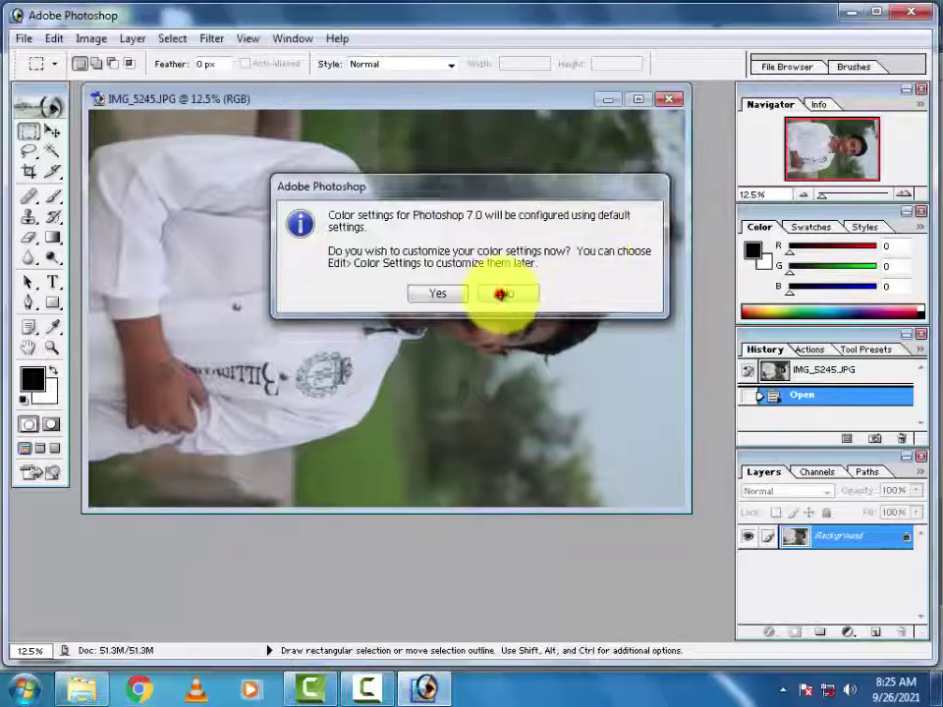
{"action": "left_click", "coordinate": [501, 293]}
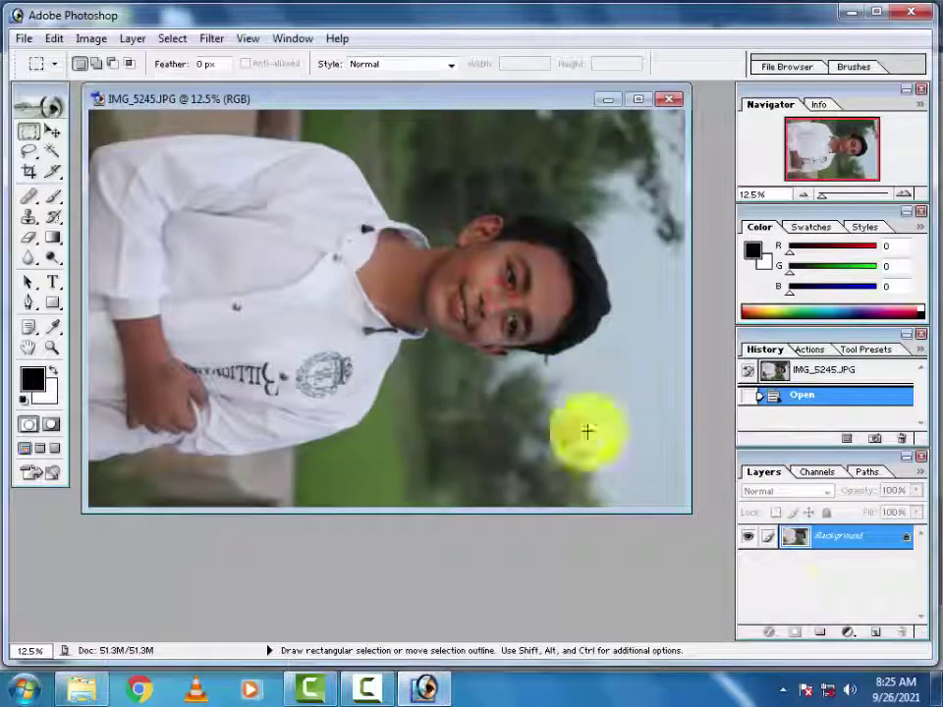
{"action": "left_click", "coordinate": [638, 99]}
{"action": "key", "text": "ctrl+0"}
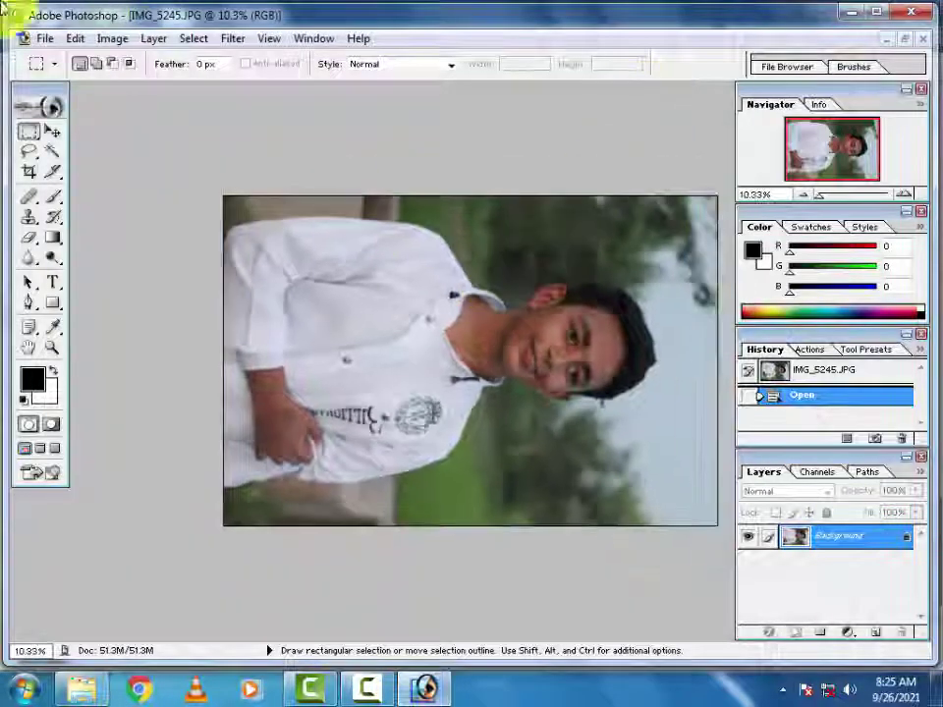
Select the photo, rotate it about 90° upright, shift it down-left, and deselect
{"action": "mouse_move", "coordinate": [671, 207]}
{"action": "left_mouse_down"}
{"action": "mouse_move", "coordinate": [328, 485]}
{"action": "mouse_move", "coordinate": [243, 500]}
{"action": "left_mouse_up"}
{"action": "left_click", "coordinate": [49, 132]}
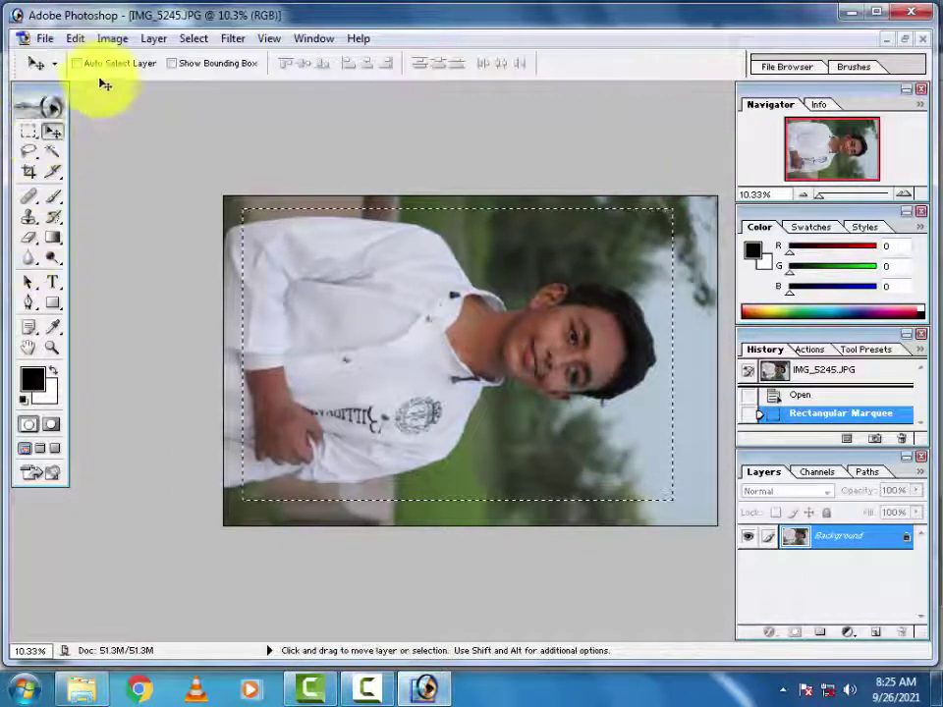
{"action": "left_click", "coordinate": [115, 64]}
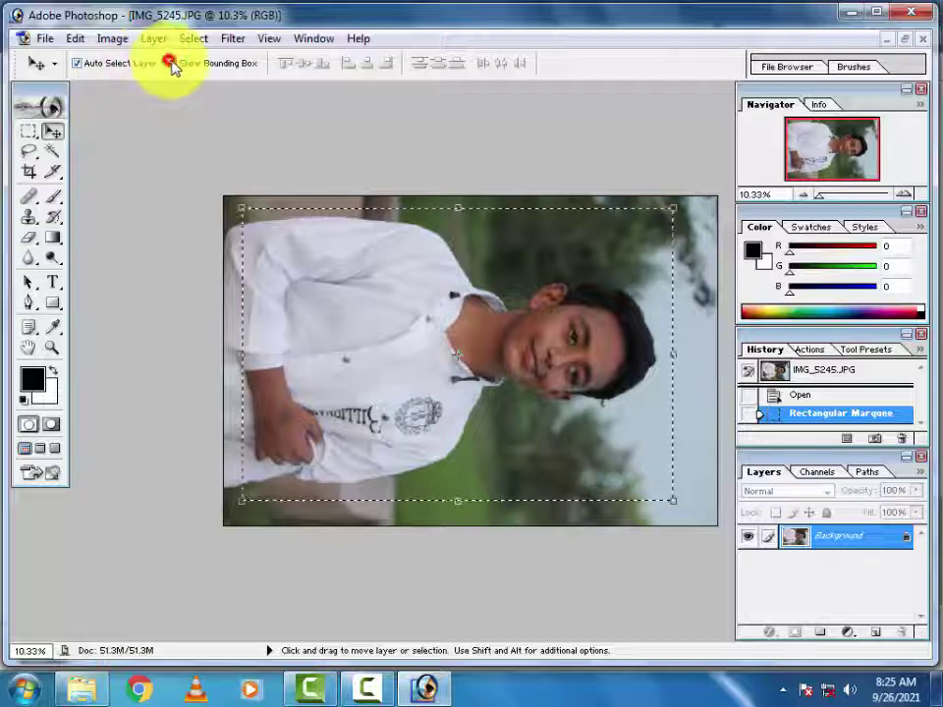
{"action": "left_click_drag", "start_coordinate": [401, 194], "coordinate": [267, 403]}
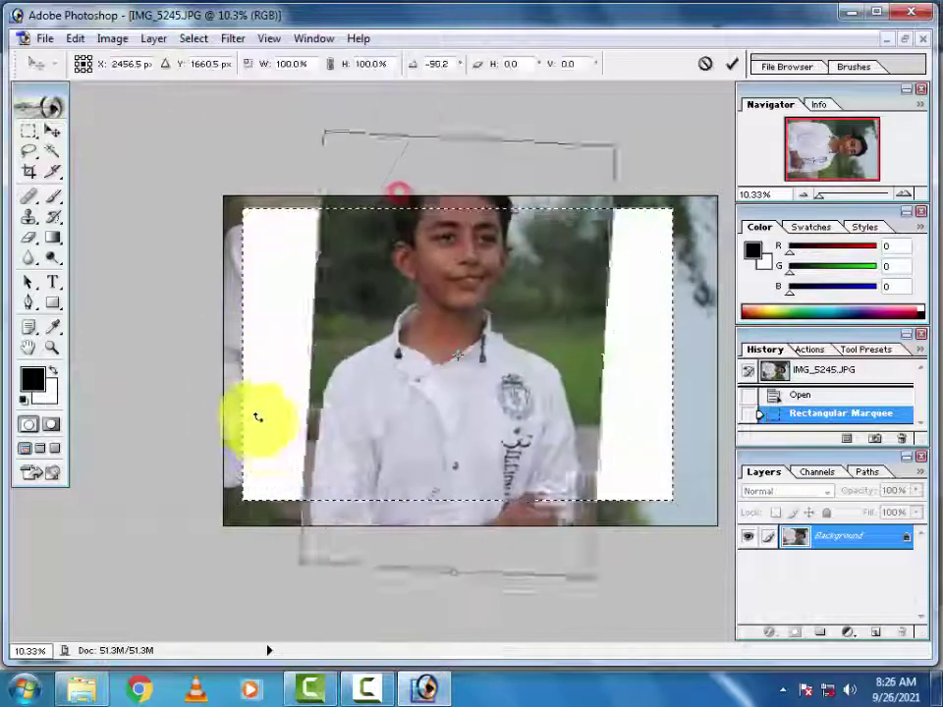
{"action": "key", "text": "Return"}
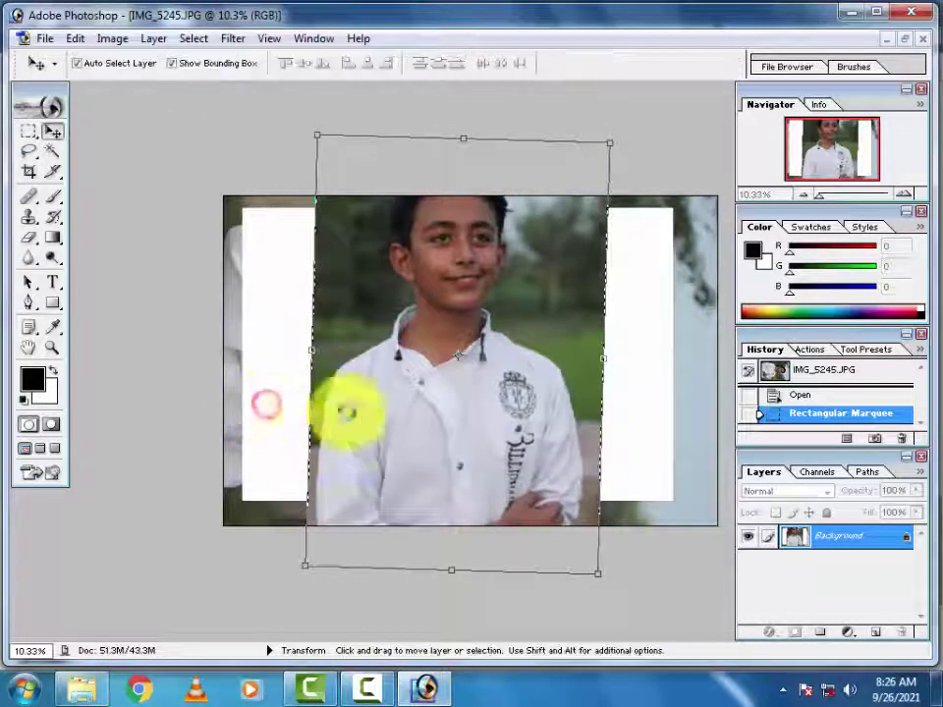
{"action": "scroll", "coordinate": [420, 334], "scroll_direction": "up", "scroll_amount": 3}
{"action": "left_click_drag", "start_coordinate": [426, 290], "coordinate": [327, 404]}
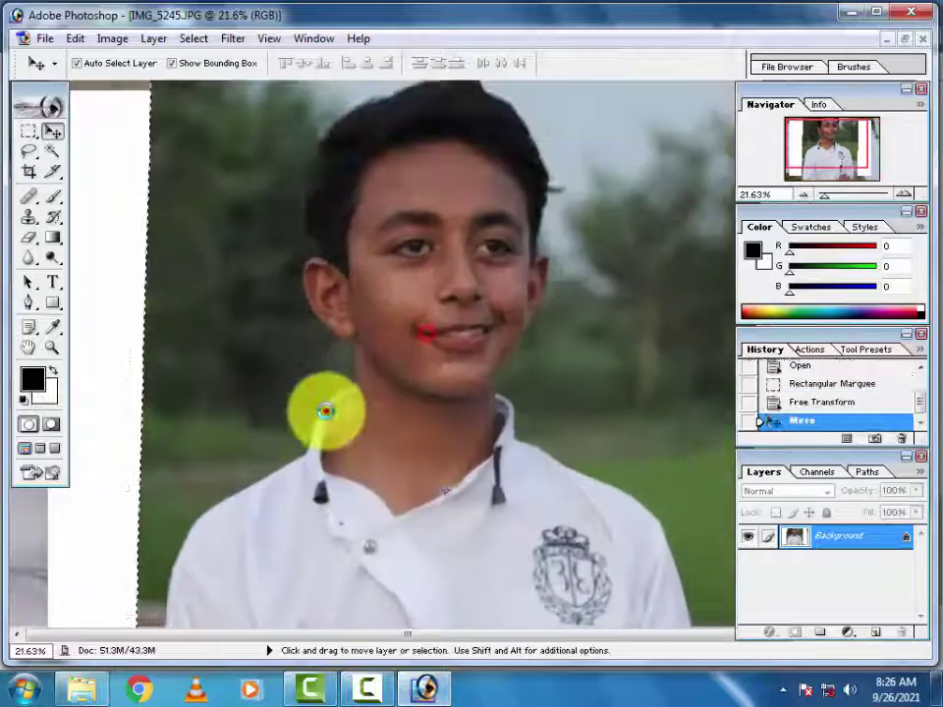
{"action": "key", "text": "ctrl+d"}
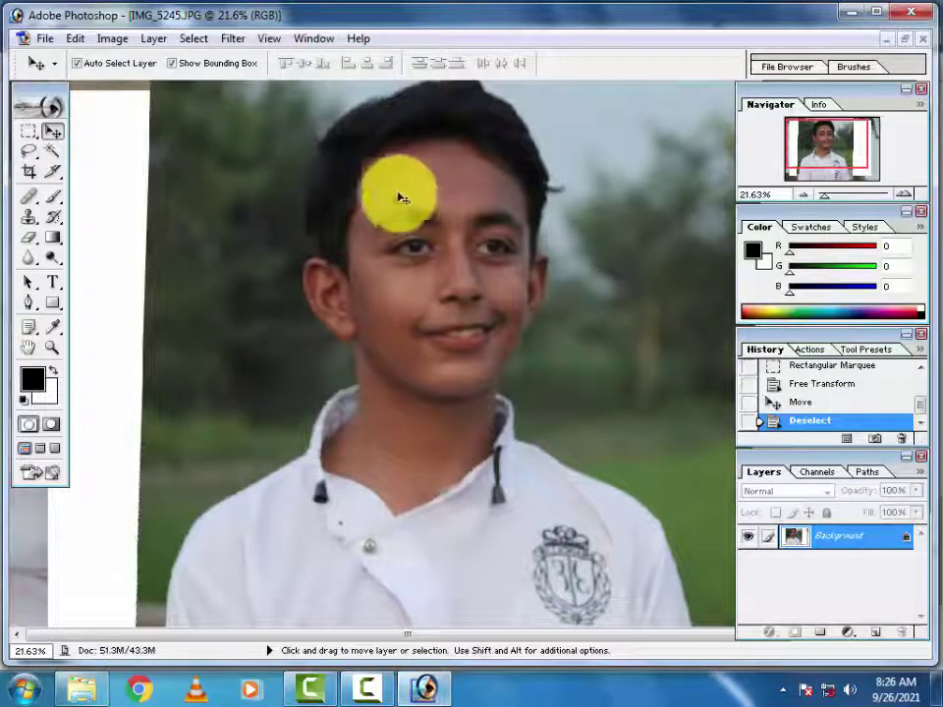
{"action": "left_click", "coordinate": [233, 39]}
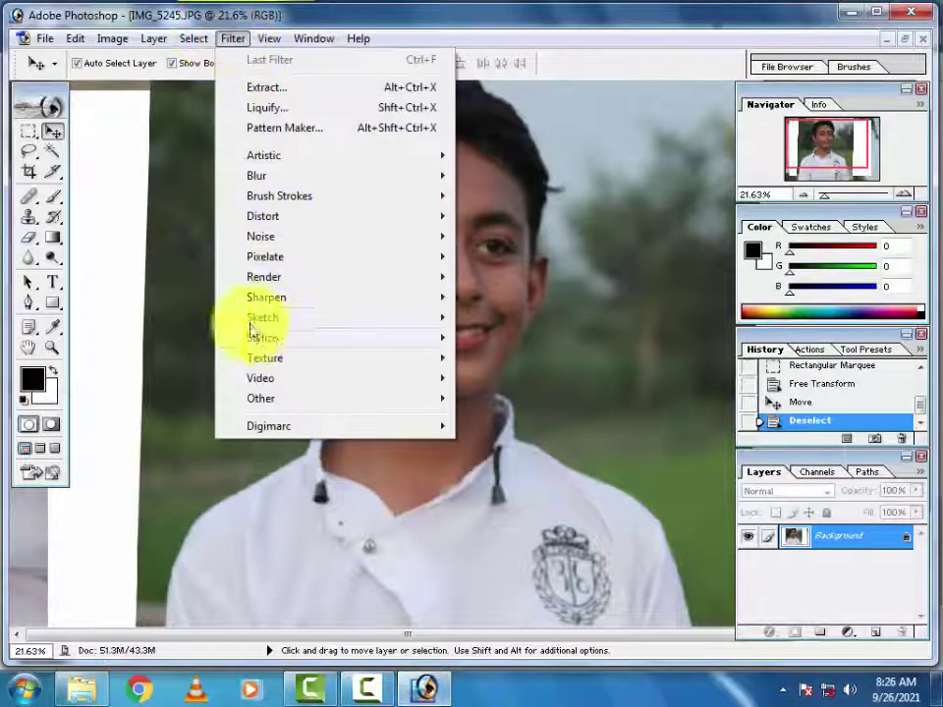
Open the desktop Filters folder and copy all 42 plug-in files inside it
{"action": "left_click", "coordinate": [80, 688]}
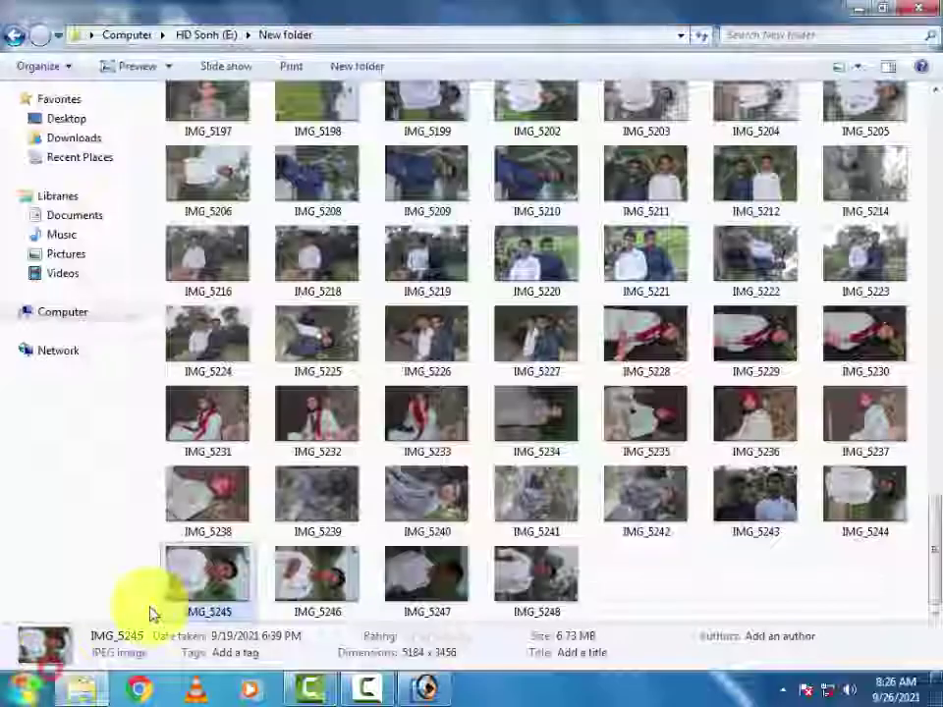
{"action": "key", "text": "super"}
{"action": "left_click", "coordinate": [300, 455]}
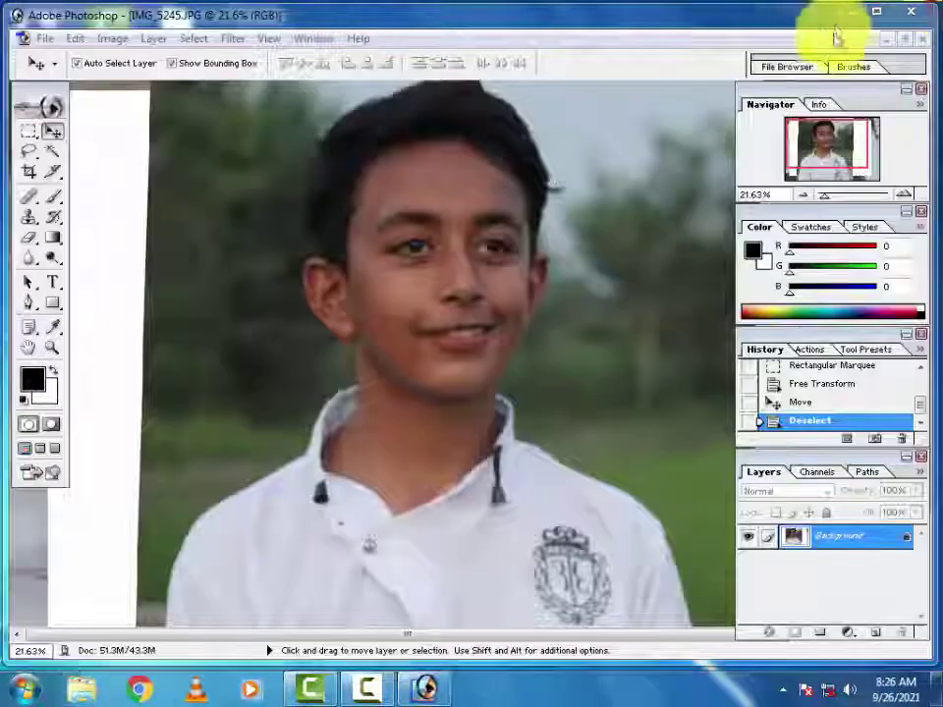
{"action": "left_click", "coordinate": [842, 15]}
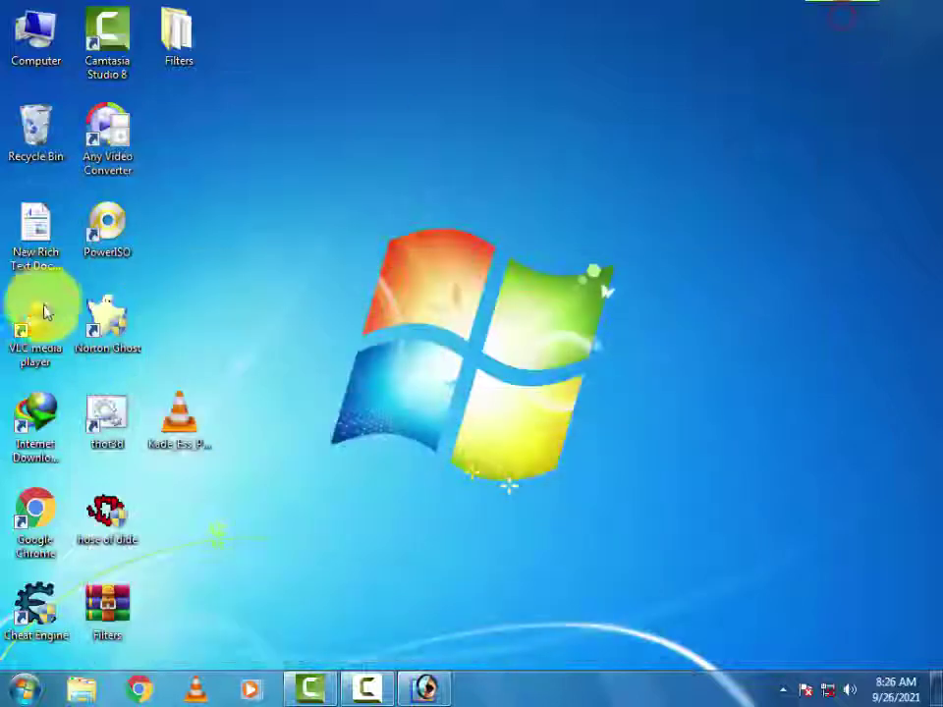
{"action": "left_click", "coordinate": [108, 40]}
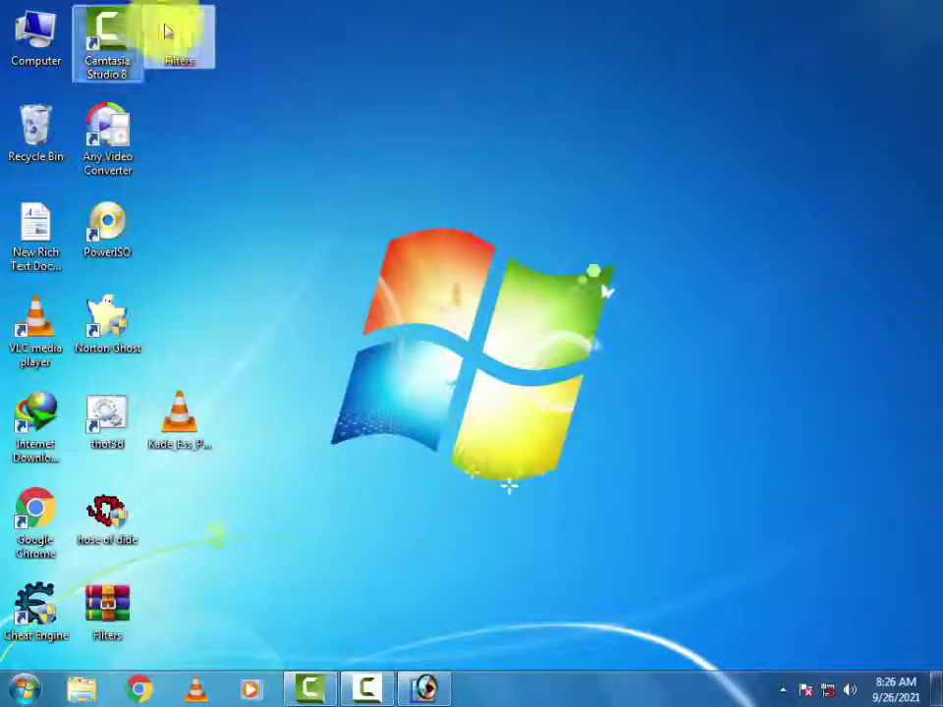
{"action": "double_click", "coordinate": [186, 36]}
{"action": "left_click", "coordinate": [309, 197]}
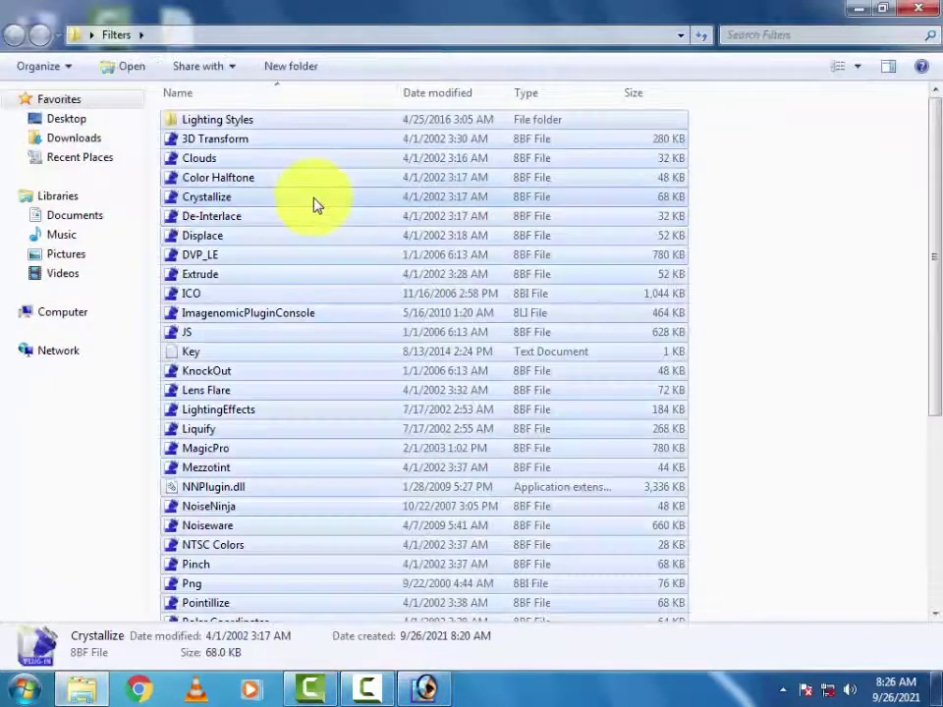
{"action": "right_click", "coordinate": [317, 212]}
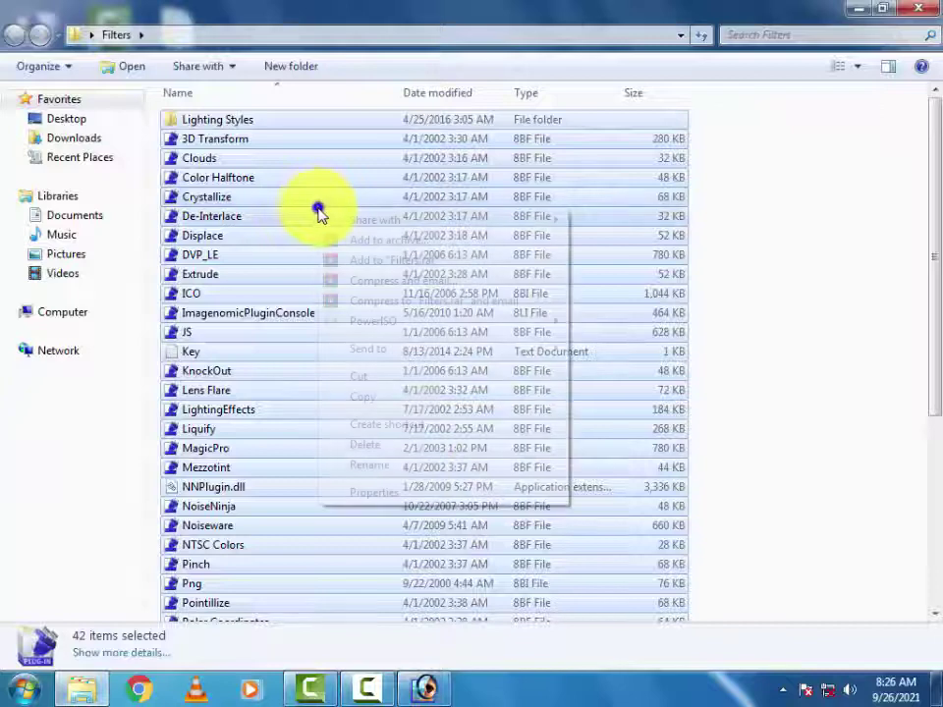
{"action": "left_click", "coordinate": [356, 393]}
{"action": "left_click", "coordinate": [69, 315]}
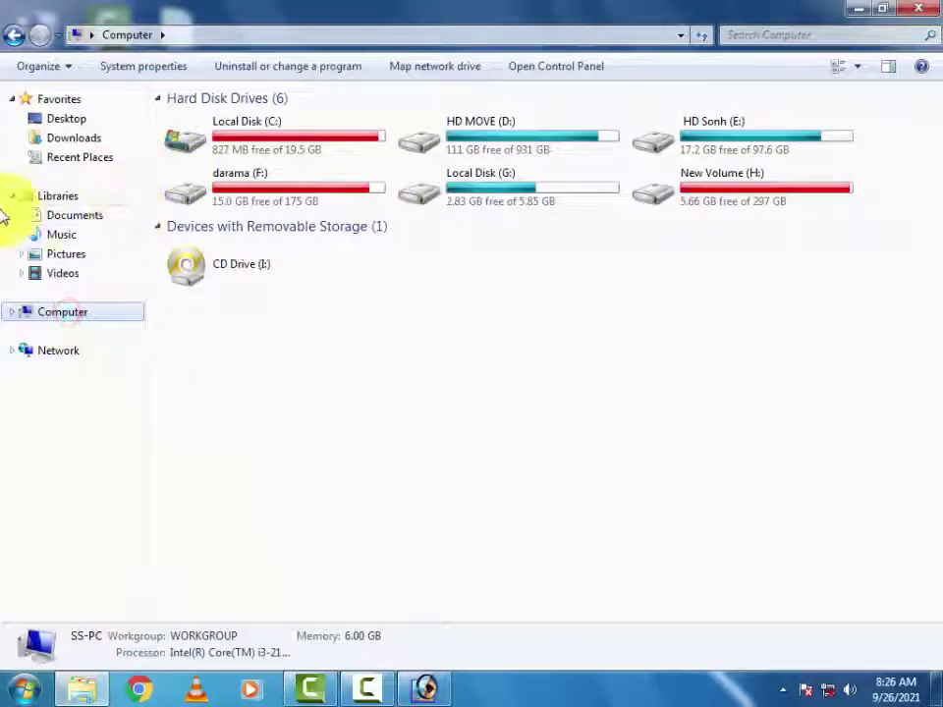
Browse to C:\Program Files (x86)\Adobe\Photoshop 7.0\Plug-Ins in Explorer
{"action": "double_click", "coordinate": [228, 153]}
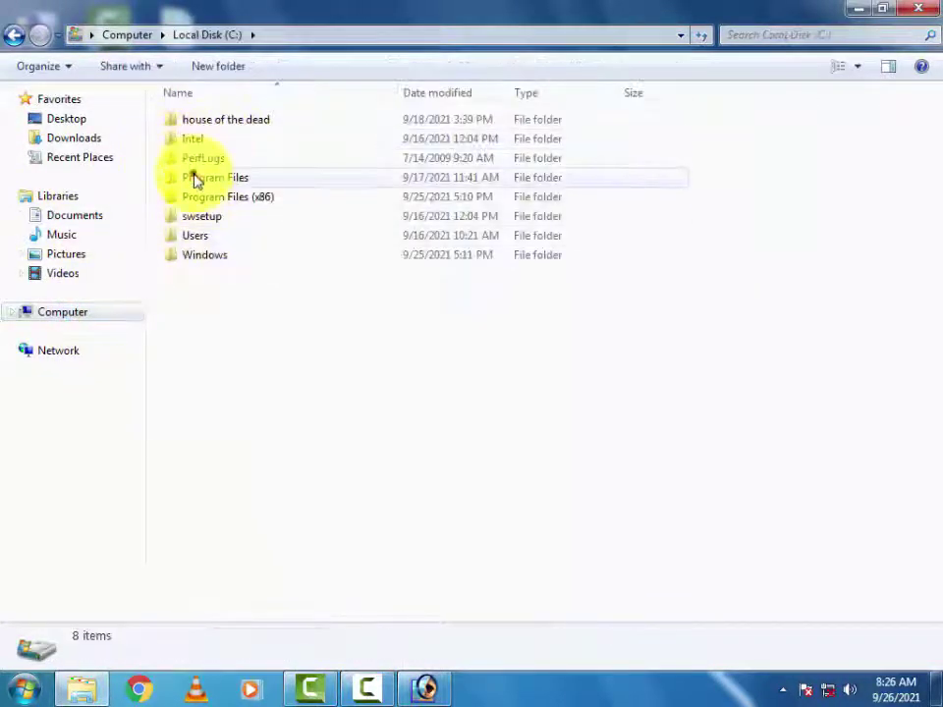
{"action": "double_click", "coordinate": [195, 180]}
{"action": "key", "text": "BackSpace"}
{"action": "double_click", "coordinate": [201, 197]}
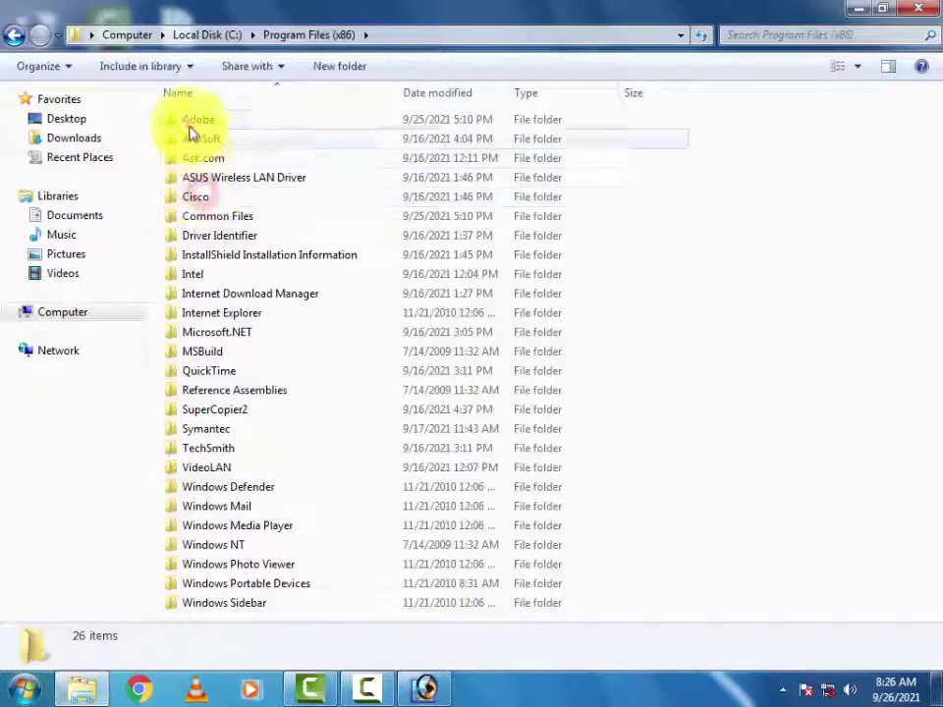
{"action": "double_click", "coordinate": [192, 126]}
{"action": "left_click", "coordinate": [198, 201]}
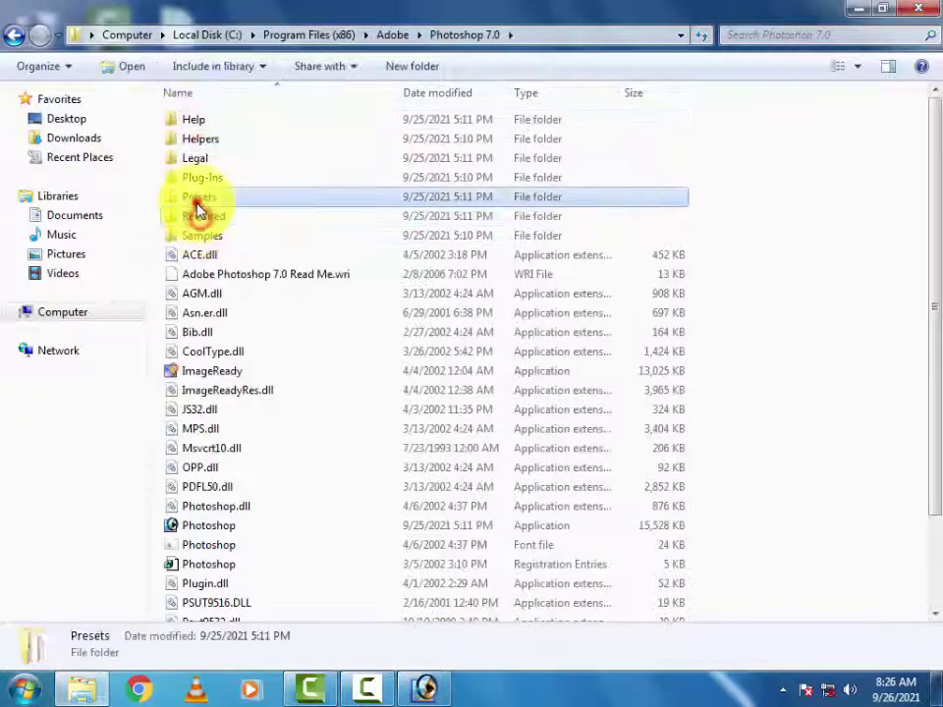
{"action": "double_click", "coordinate": [191, 180]}
{"action": "left_click", "coordinate": [194, 183]}
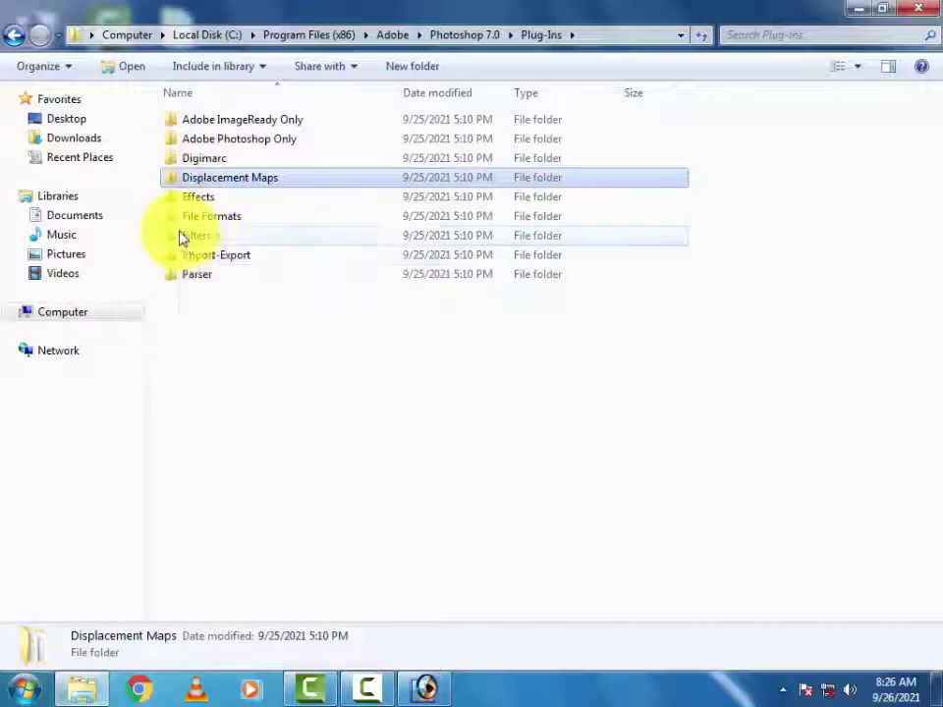
Paste the plug-ins into Filters, overwriting existing files and dismissing the access-denied error
{"action": "right_click", "coordinate": [181, 236]}
{"action": "left_click", "coordinate": [209, 559]}
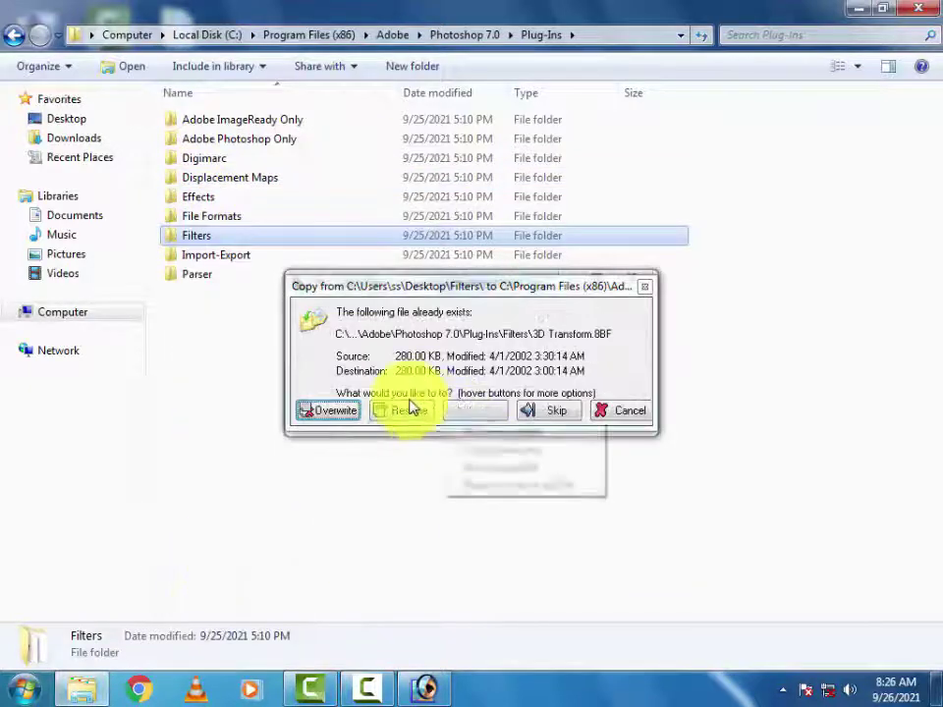
{"action": "left_click", "coordinate": [395, 439]}
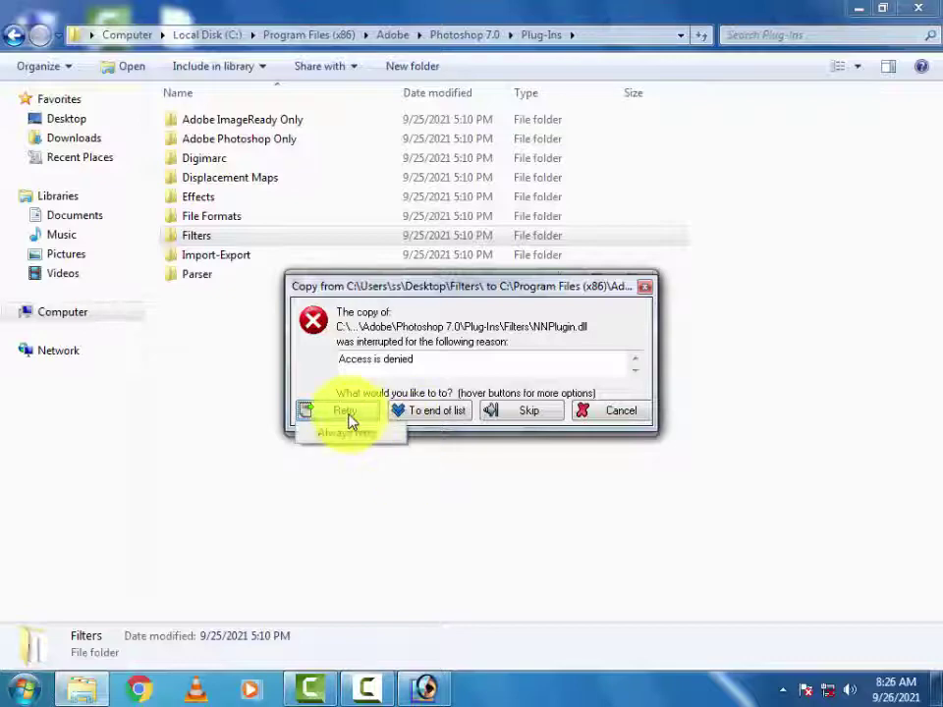
{"action": "left_click", "coordinate": [531, 411]}
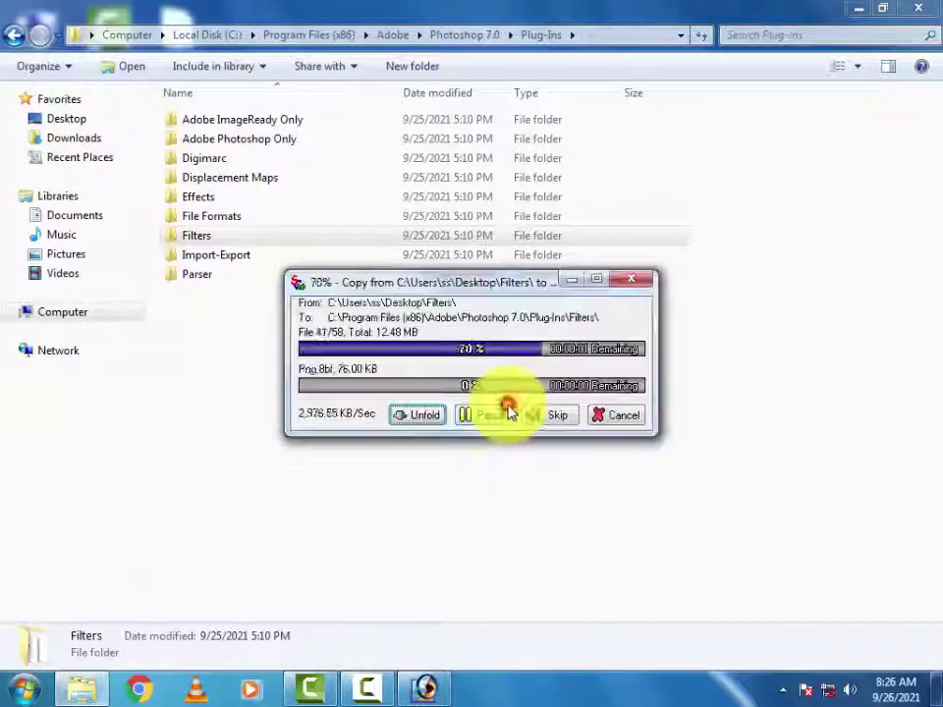
{"action": "left_click", "coordinate": [606, 417]}
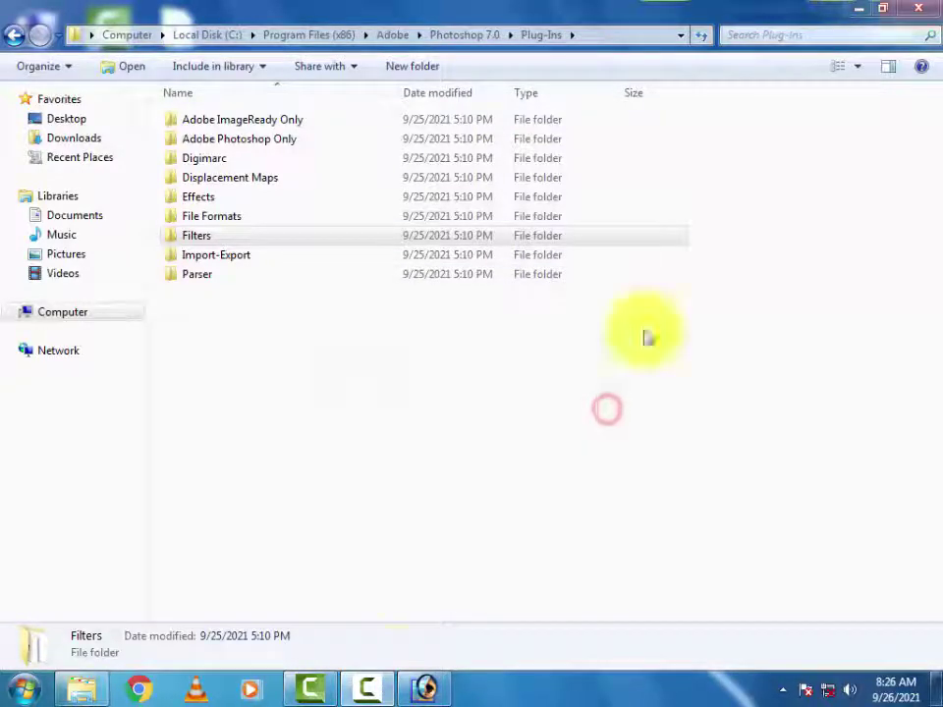
Close Photoshop, saving the open photo with the default JPEG options
{"action": "right_click", "coordinate": [428, 692]}
{"action": "left_click", "coordinate": [354, 642]}
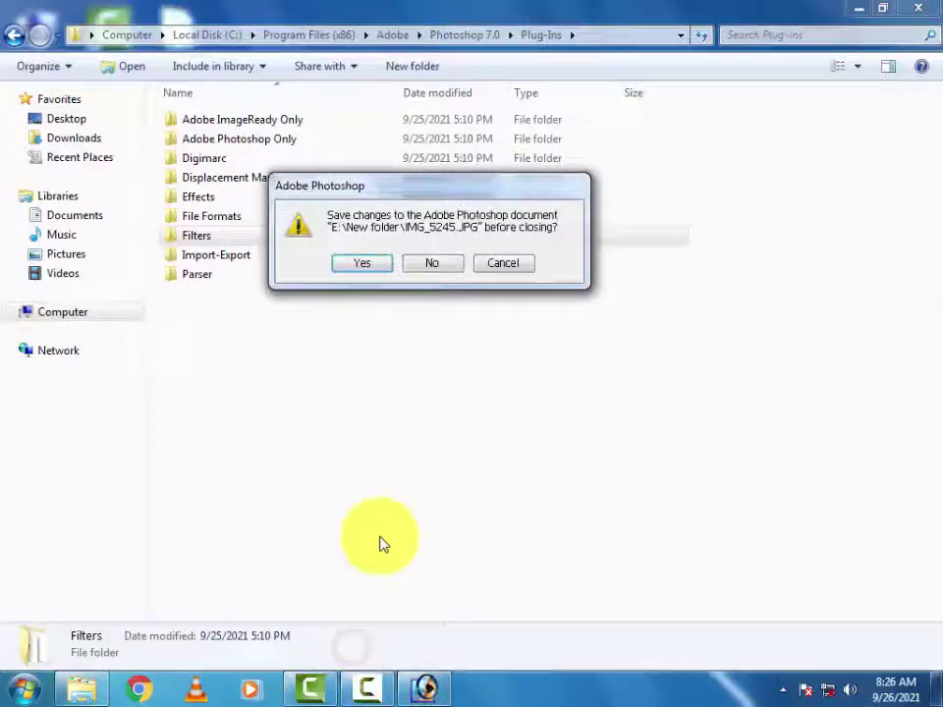
{"action": "left_click", "coordinate": [352, 263]}
{"action": "left_click", "coordinate": [600, 219]}
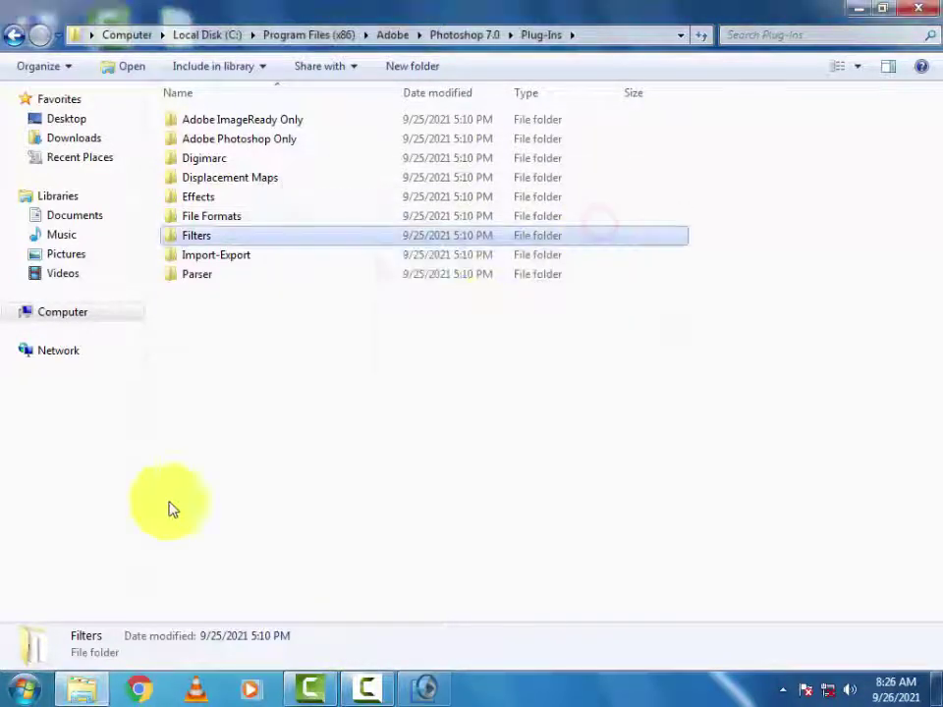
Relaunch Photoshop 7.0 from All Programs and open drive HD Sonh (E:)
{"action": "left_click", "coordinate": [24, 688]}
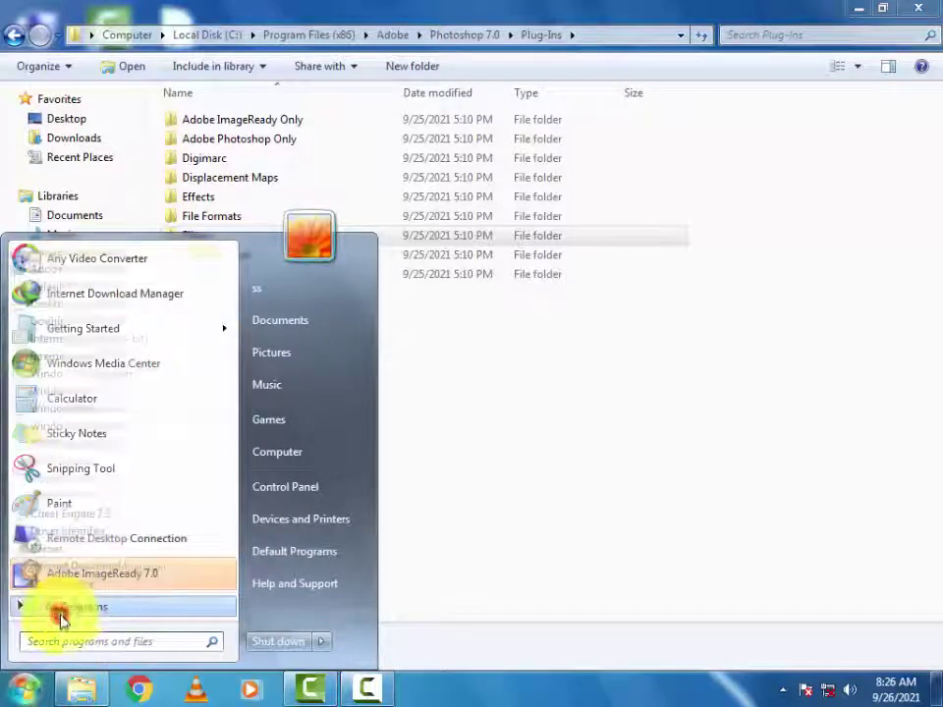
{"action": "left_click", "coordinate": [61, 615]}
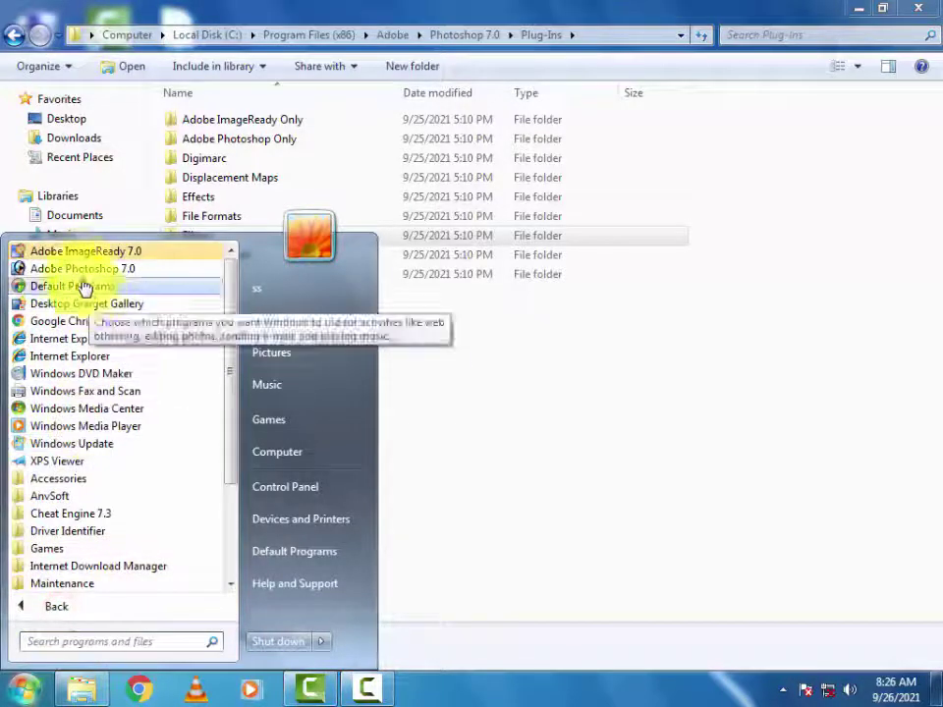
{"action": "left_click", "coordinate": [75, 268]}
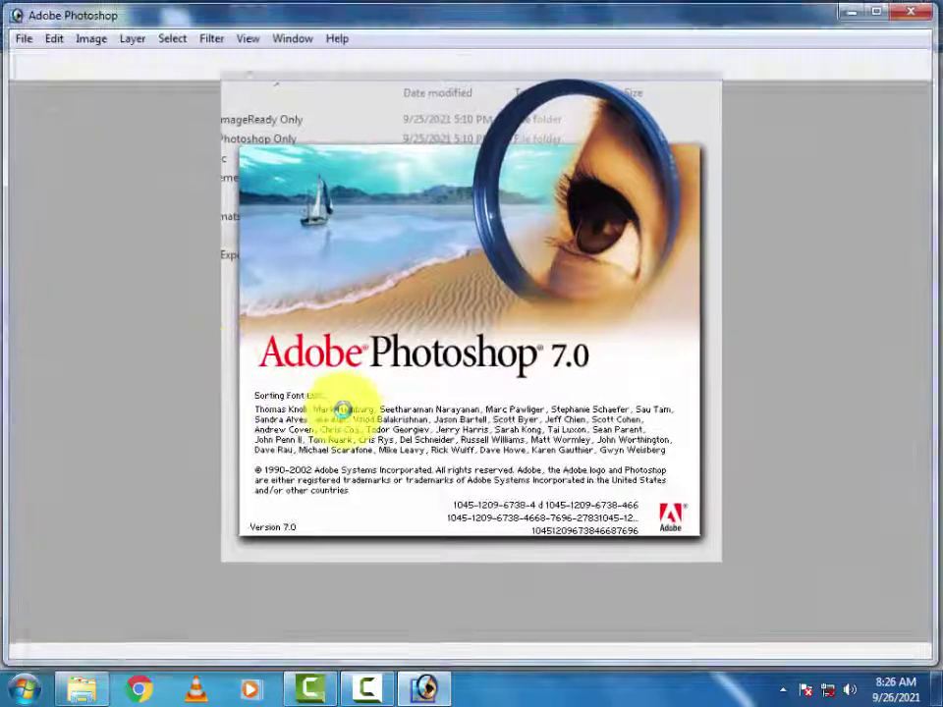
{"action": "key", "text": "super"}
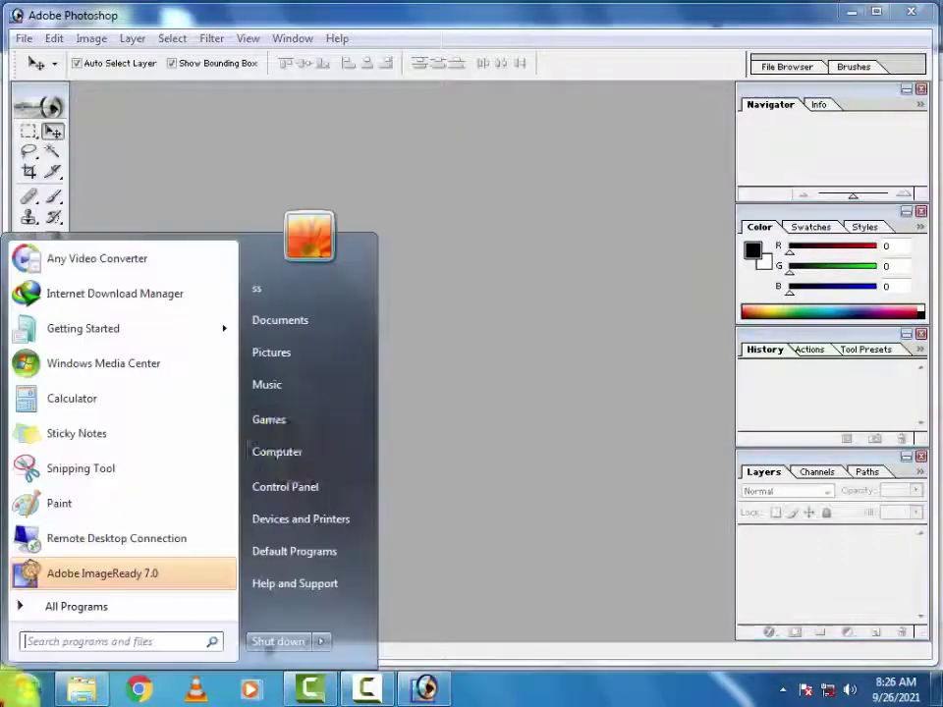
{"action": "left_click", "coordinate": [305, 452]}
{"action": "double_click", "coordinate": [674, 146]}
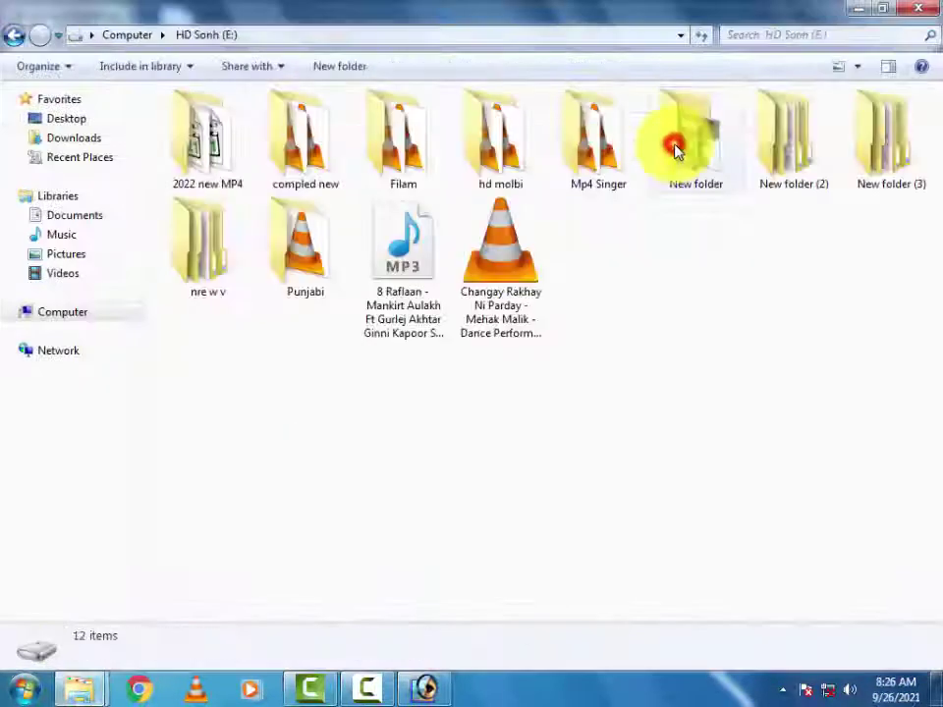
Close Windows Media Player and drag IMG_5127 into the Photoshop workspace
{"action": "scroll", "coordinate": [543, 386], "scroll_direction": "down", "scroll_amount": 5}
{"action": "scroll", "coordinate": [535, 383], "scroll_direction": "down", "scroll_amount": 5}
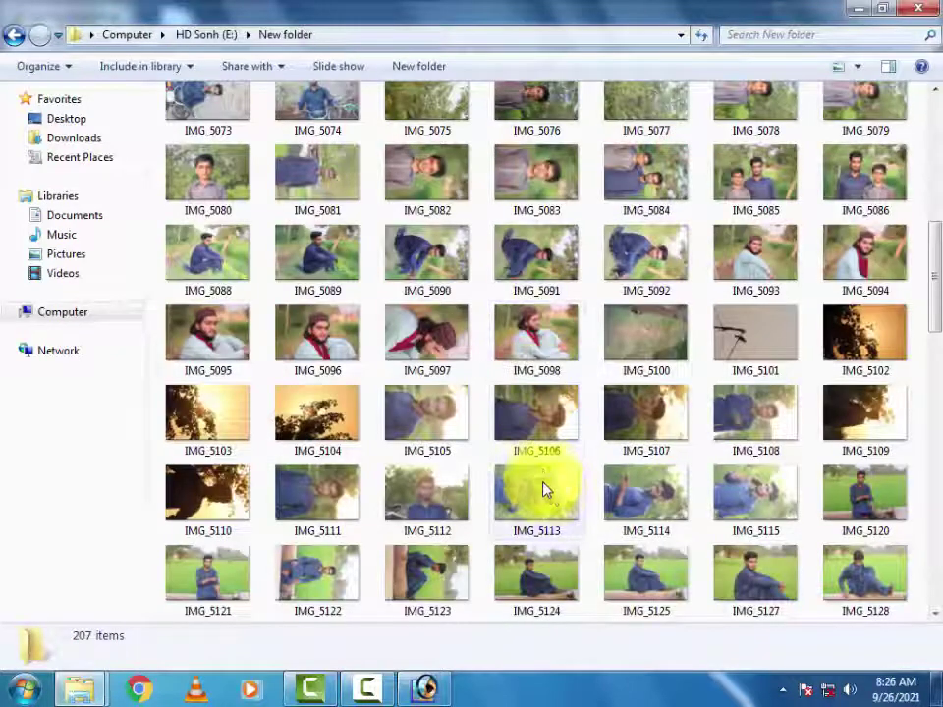
{"action": "left_click", "coordinate": [727, 578]}
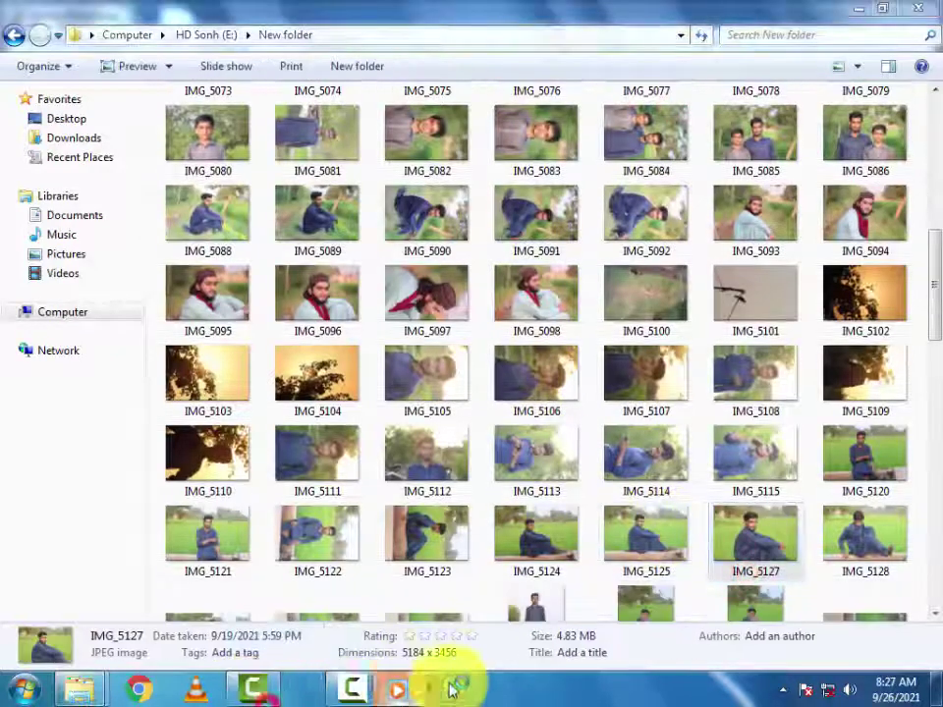
{"action": "left_click", "coordinate": [366, 691]}
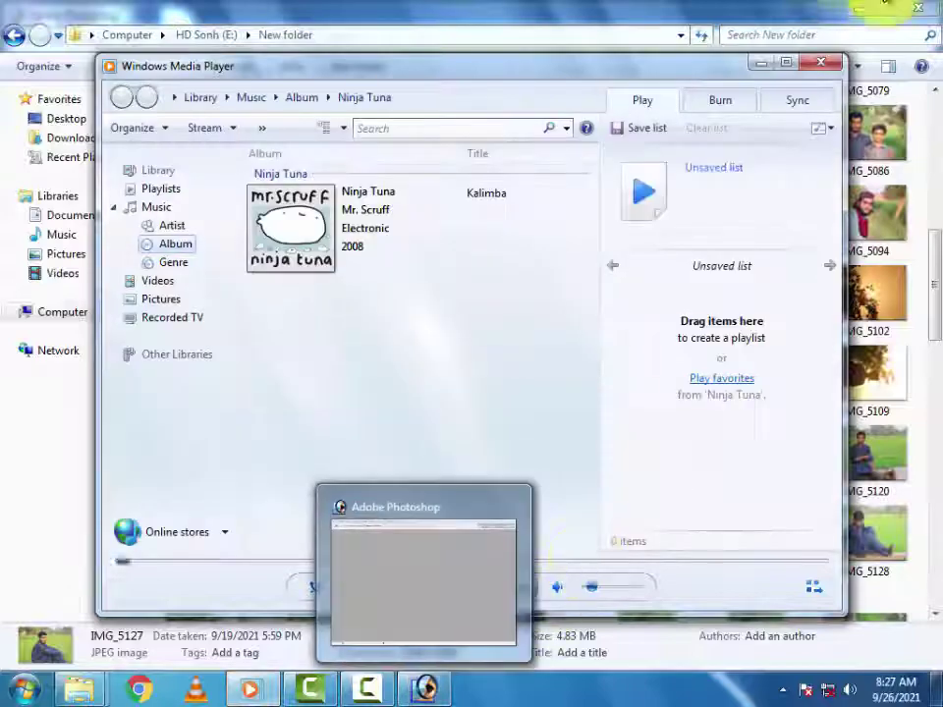
{"action": "left_click", "coordinate": [813, 67]}
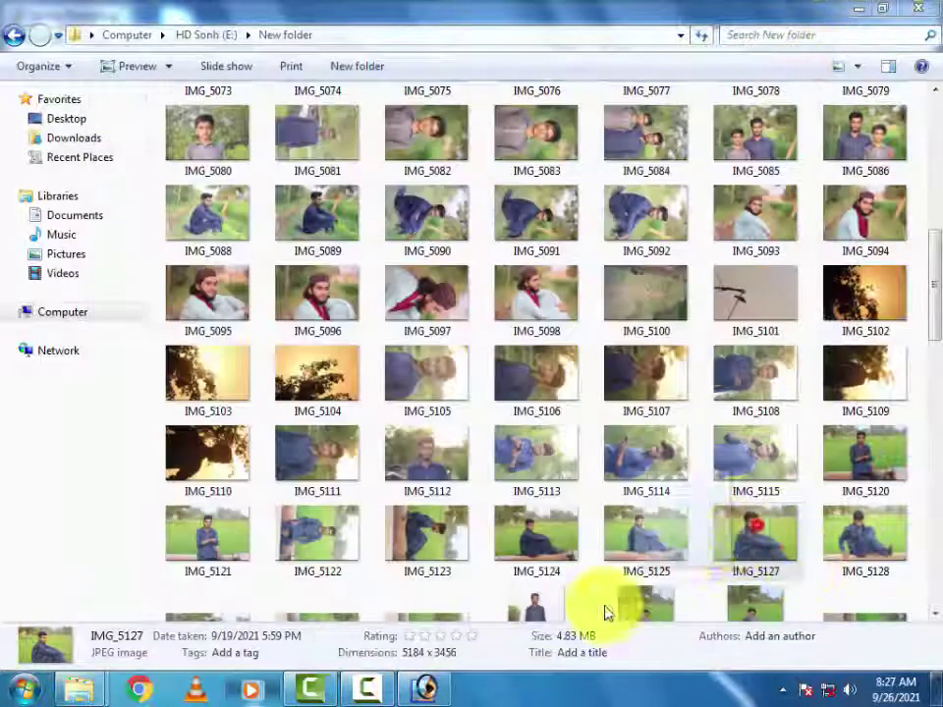
{"action": "scroll", "coordinate": [590, 609], "scroll_direction": "down", "scroll_amount": 1}
{"action": "left_click", "coordinate": [424, 691]}
{"action": "left_click_drag", "start_coordinate": [425, 695], "coordinate": [413, 461]}
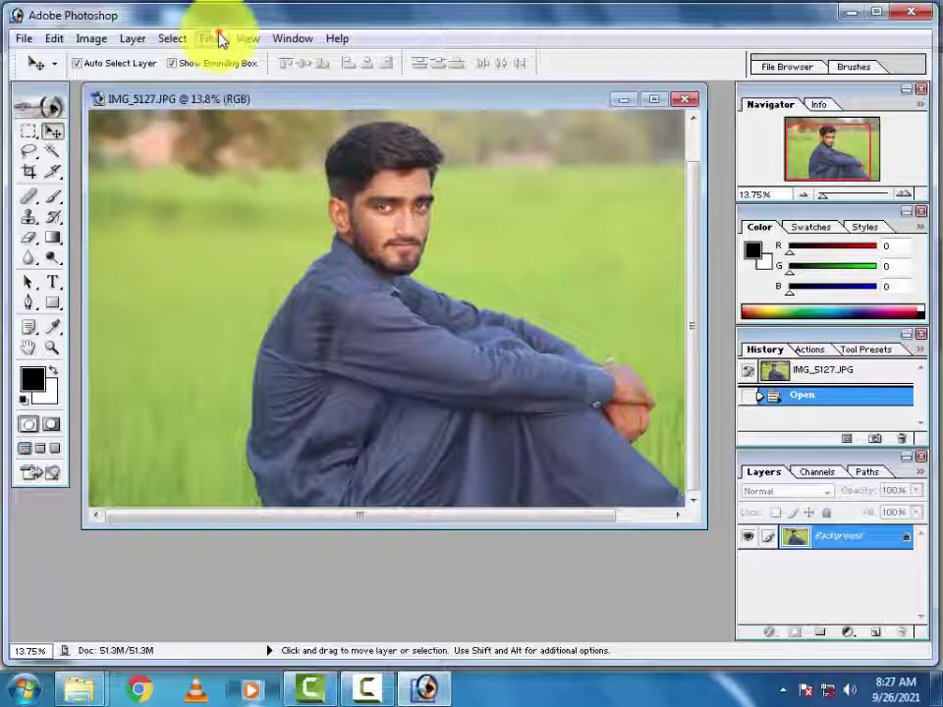
{"action": "left_click", "coordinate": [216, 39]}
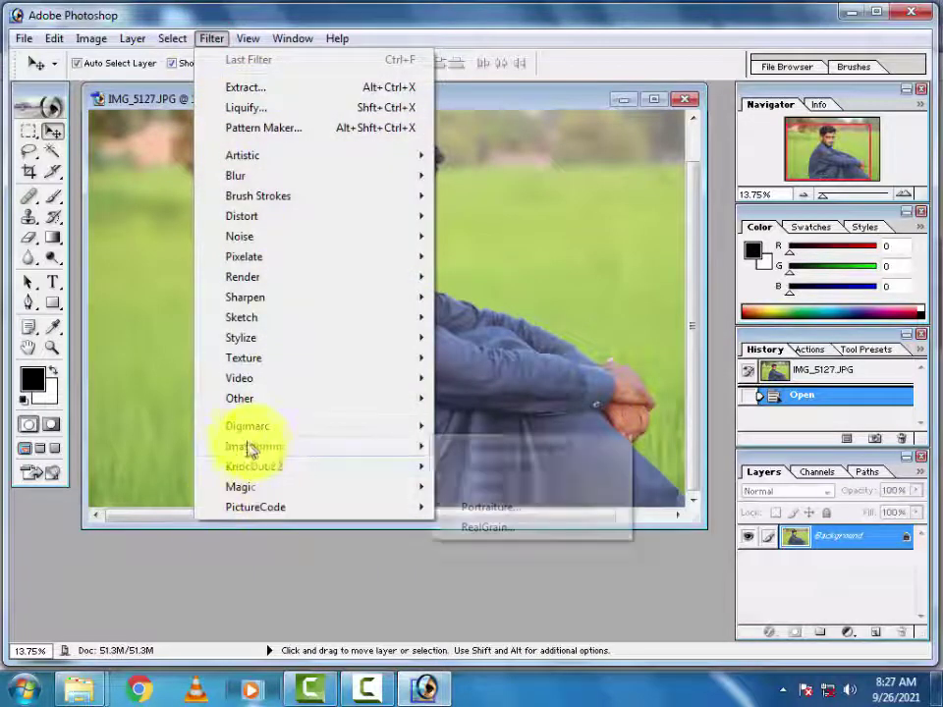
{"action": "mouse_move", "coordinate": [256, 446]}
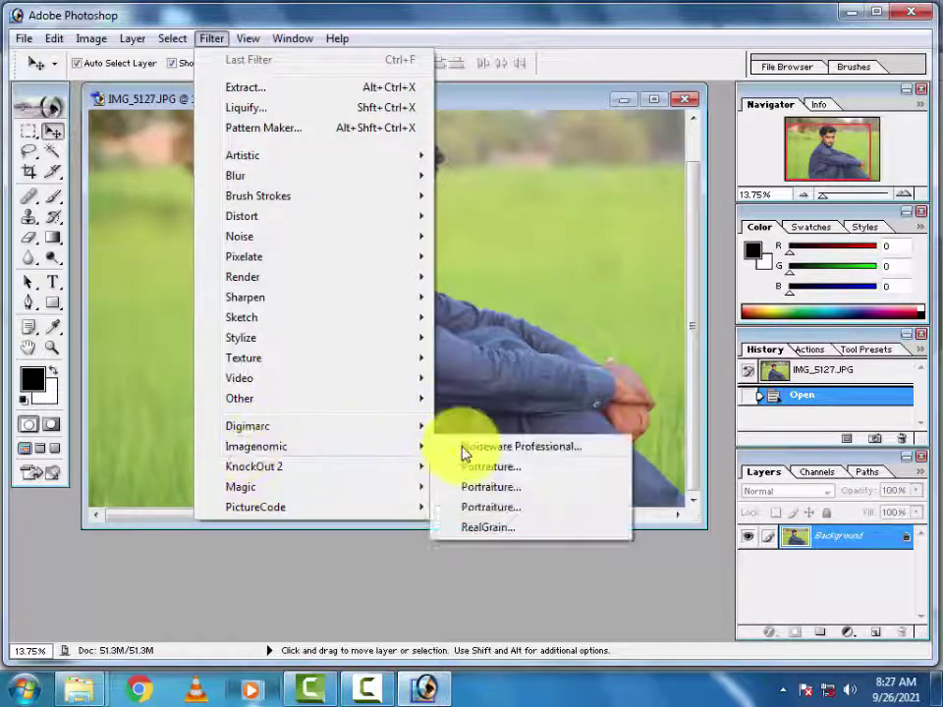
Run Filter > Imagenomic > Noiseware Professional and choose Install License in its About box
{"action": "left_click", "coordinate": [468, 447]}
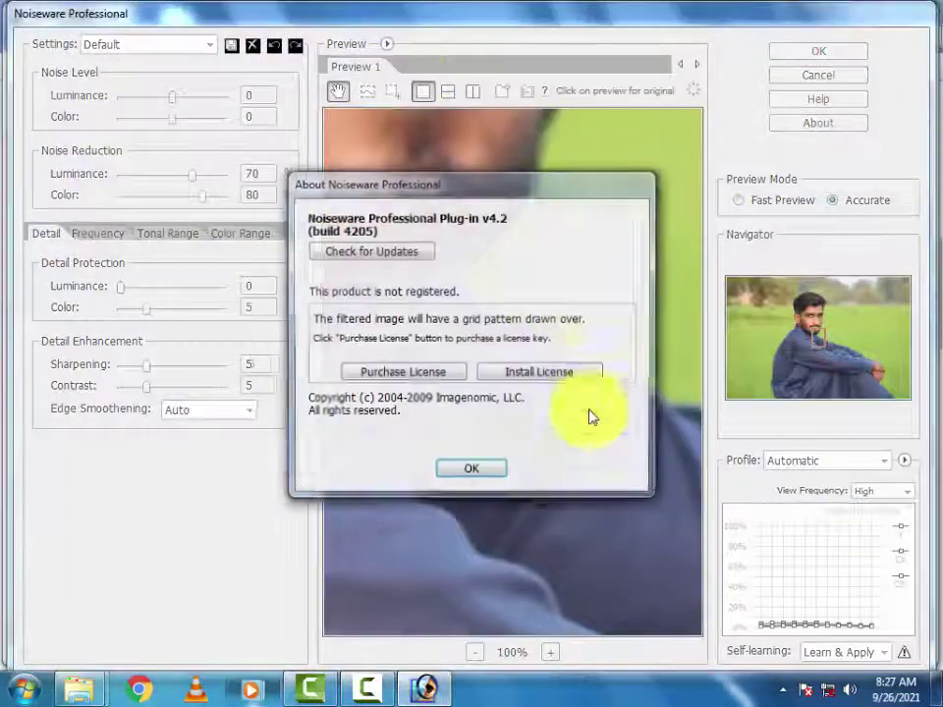
{"action": "left_click", "coordinate": [515, 373]}
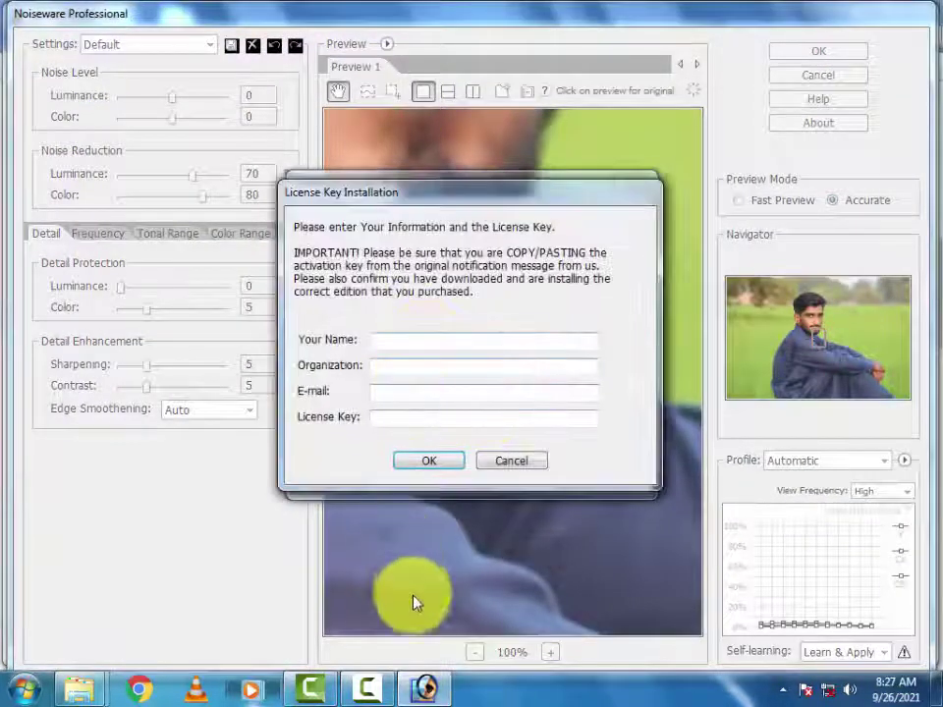
Open the Key text file from the Desktop's Filters folder in Notepad
{"action": "left_click", "coordinate": [24, 688]}
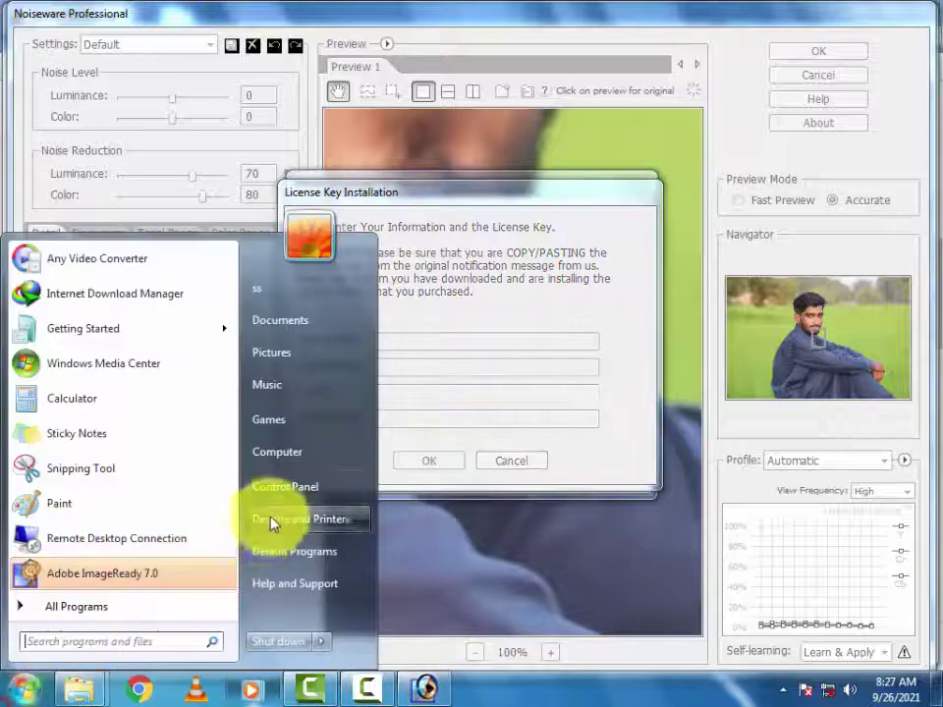
{"action": "left_click", "coordinate": [262, 451]}
{"action": "left_click", "coordinate": [86, 140]}
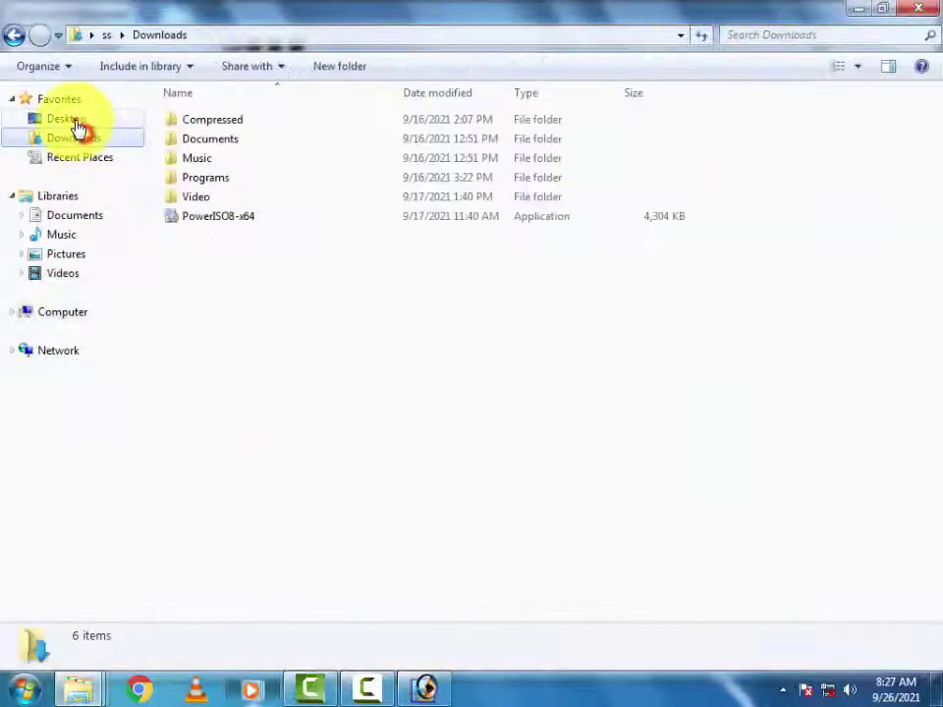
{"action": "left_click", "coordinate": [65, 118]}
{"action": "double_click", "coordinate": [230, 275]}
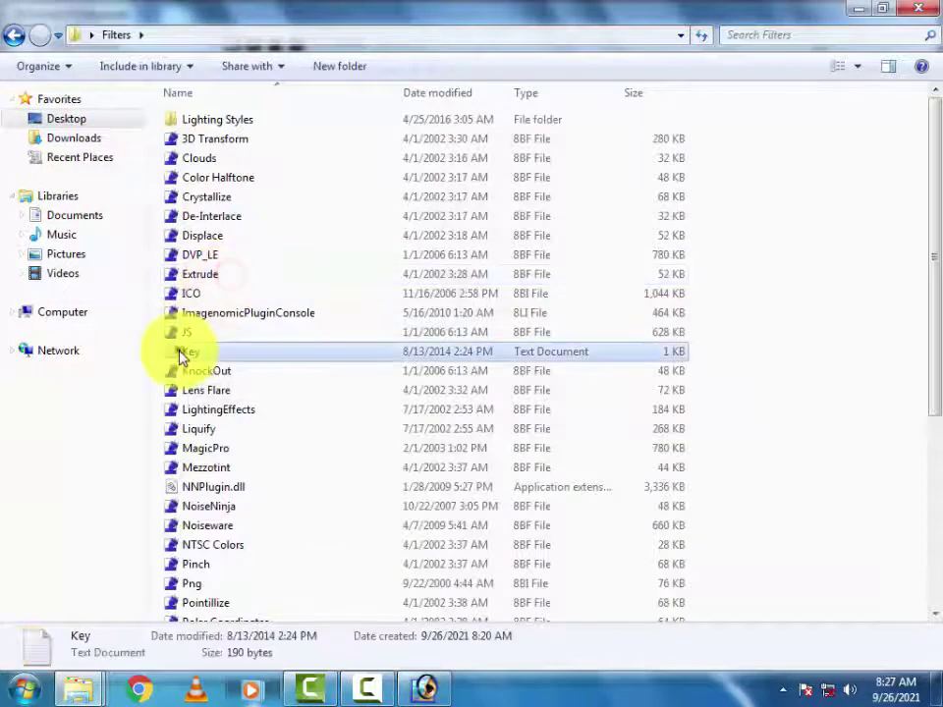
{"action": "double_click", "coordinate": [175, 351]}
Copy the Noiseware license key line and bring the Noiseware license form back
{"action": "left_click", "coordinate": [337, 172]}
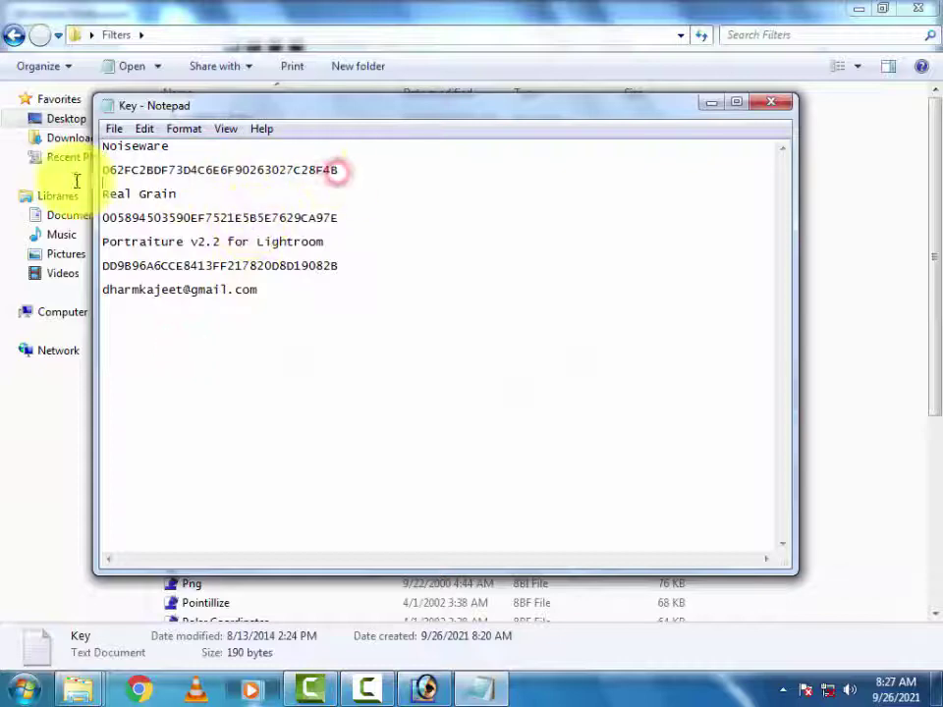
{"action": "right_click", "coordinate": [155, 170]}
{"action": "left_click", "coordinate": [193, 228]}
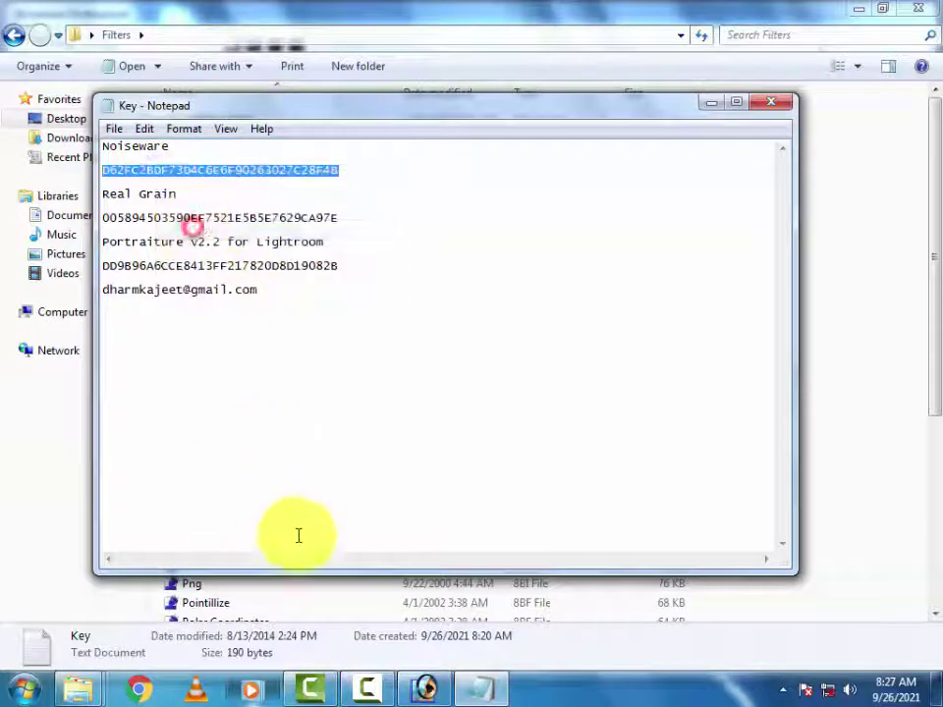
{"action": "left_click", "coordinate": [425, 688]}
Paste the copied Noiseware key into the License Key field
{"action": "left_click", "coordinate": [400, 419]}
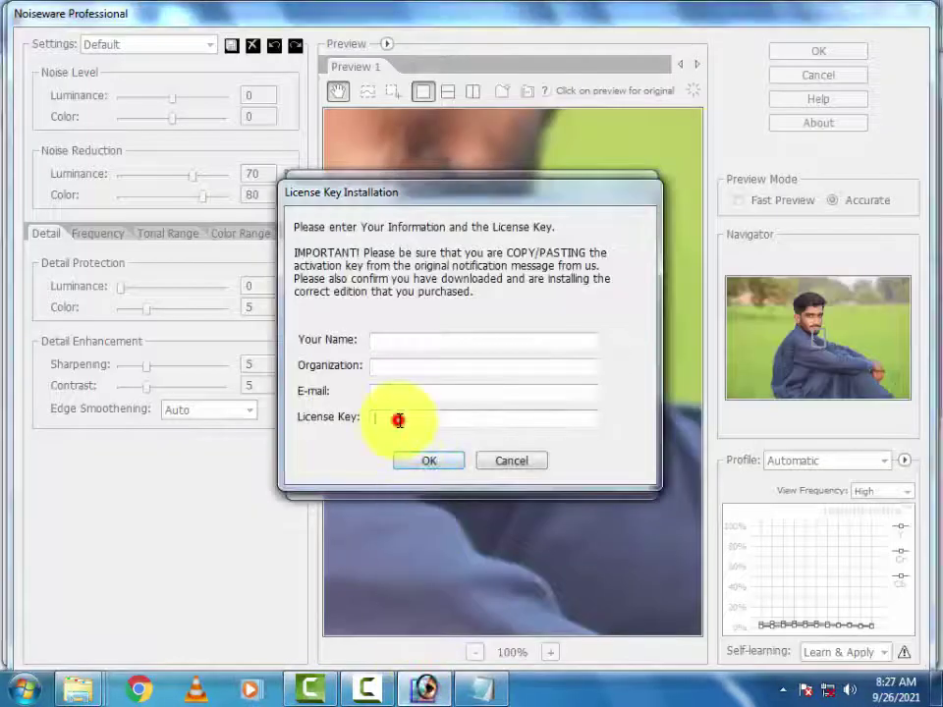
{"action": "right_click", "coordinate": [397, 419]}
{"action": "left_click", "coordinate": [436, 246]}
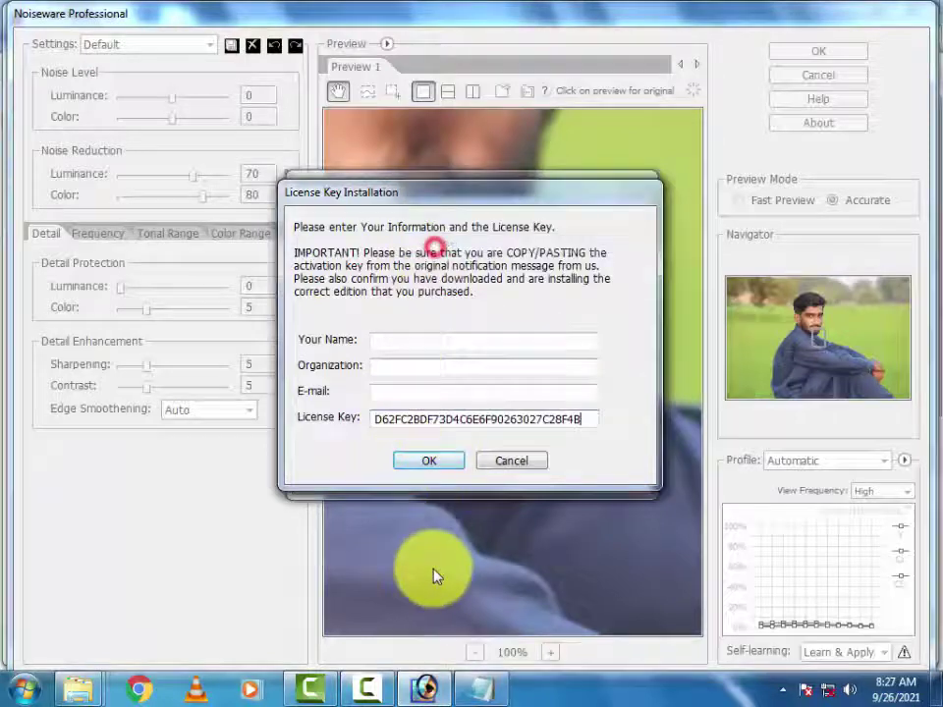
Copy the e-mail address line from the Key notes into the E-mail field
{"action": "left_click", "coordinate": [486, 692]}
{"action": "left_click_drag", "start_coordinate": [311, 289], "coordinate": [96, 292]}
{"action": "right_click", "coordinate": [135, 298]}
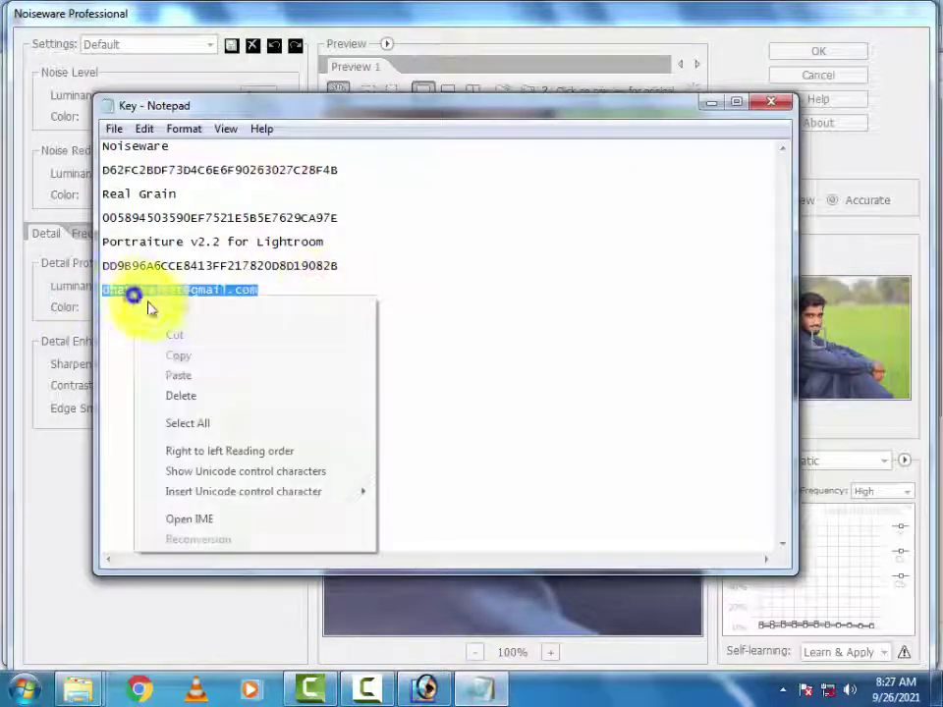
{"action": "left_click", "coordinate": [180, 356]}
{"action": "left_click", "coordinate": [403, 693]}
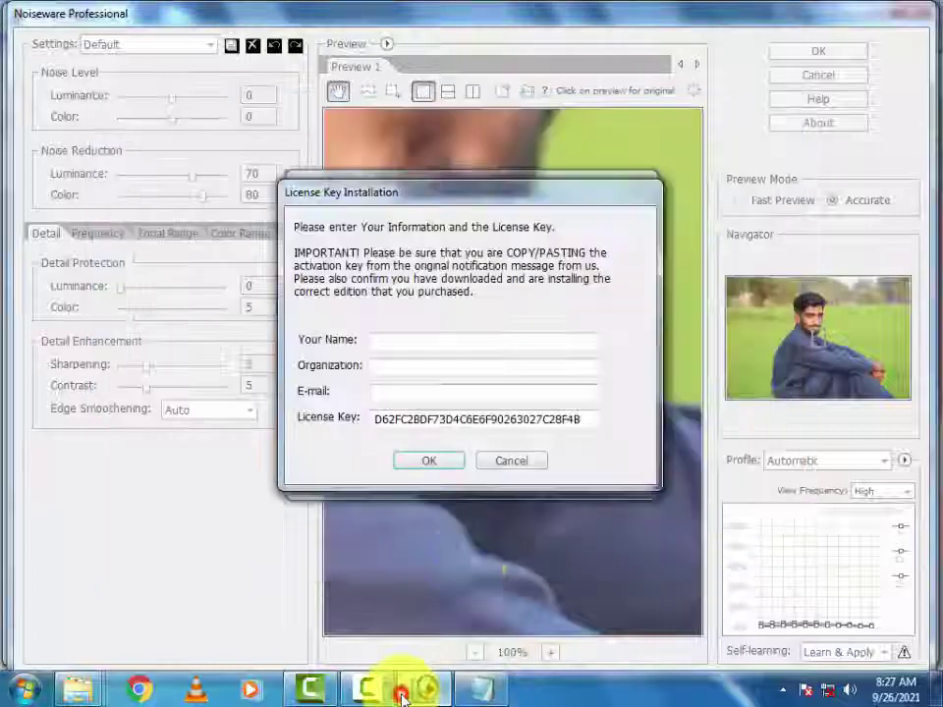
{"action": "right_click", "coordinate": [412, 396]}
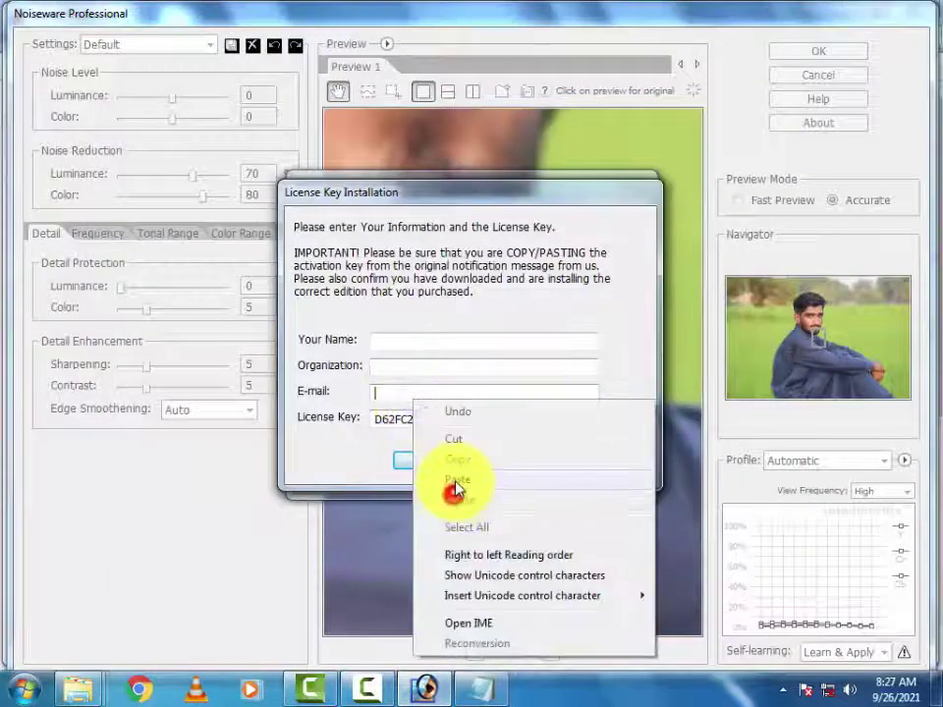
{"action": "left_click", "coordinate": [457, 482]}
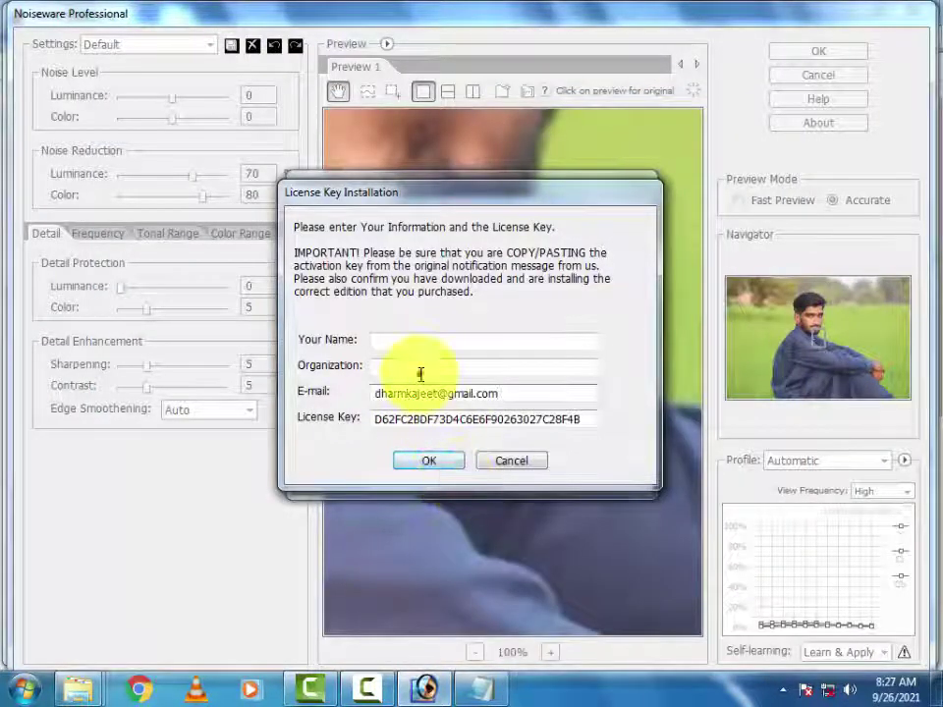
{"action": "left_click", "coordinate": [413, 366]}
{"action": "type", "text": "hj"}
Enter a name, confirm the license details, and dismiss the success message
{"action": "left_click", "coordinate": [413, 344]}
{"action": "type", "text": "hjs"}
{"action": "left_click", "coordinate": [429, 461]}
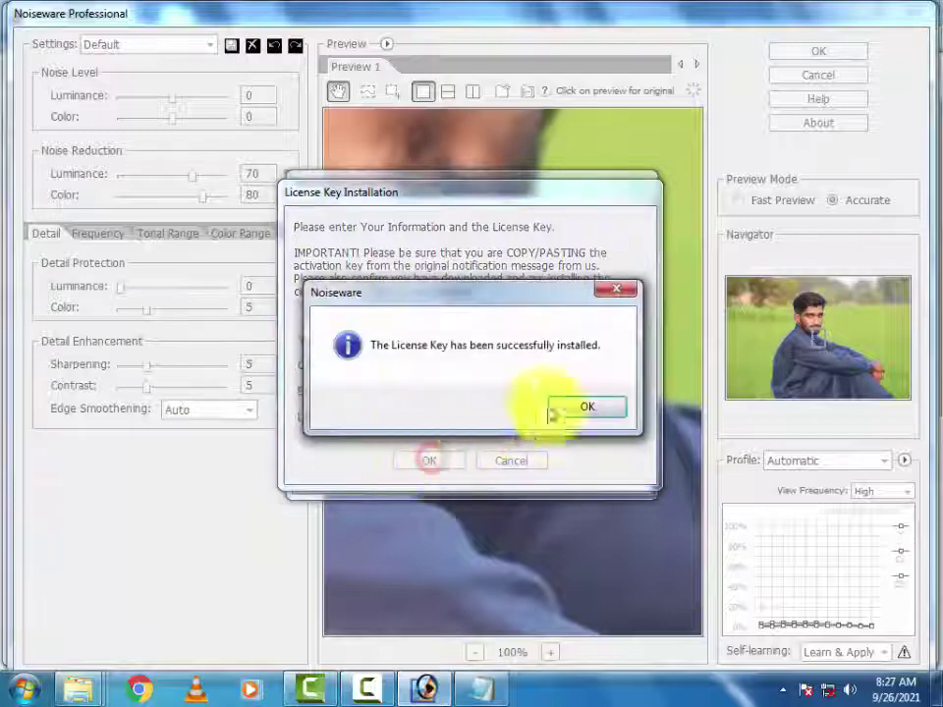
{"action": "left_click", "coordinate": [572, 411]}
{"action": "mouse_move", "coordinate": [573, 413]}
{"action": "left_mouse_down"}
{"action": "mouse_move", "coordinate": [475, 311]}
{"action": "mouse_move", "coordinate": [621, 396]}
{"action": "left_mouse_up"}
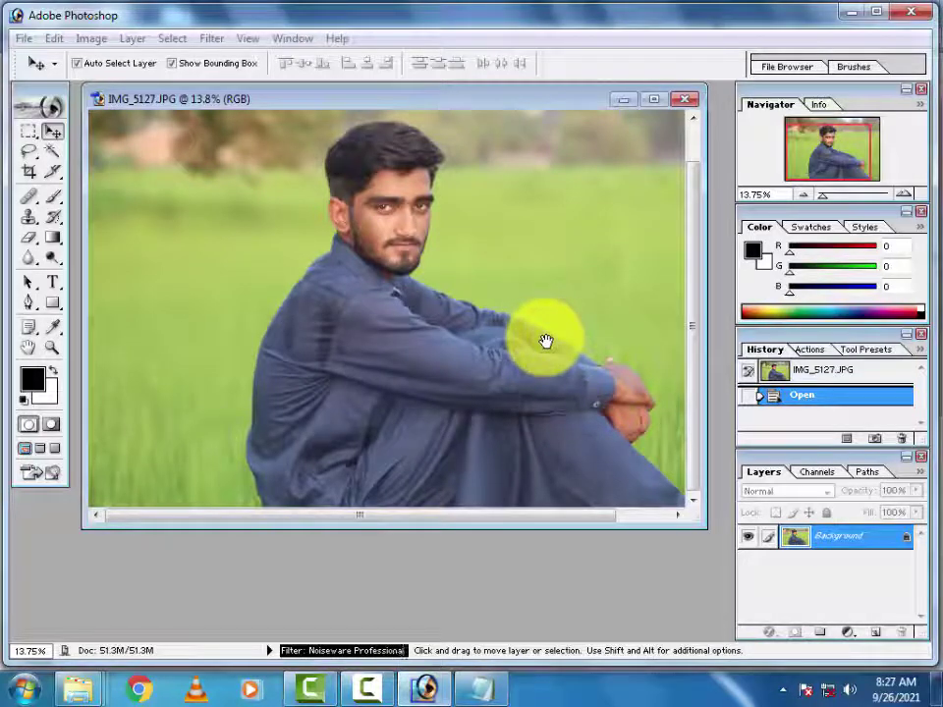
Launch Portraiture from the Filter menu and cancel it without applying
{"action": "left_click", "coordinate": [212, 39]}
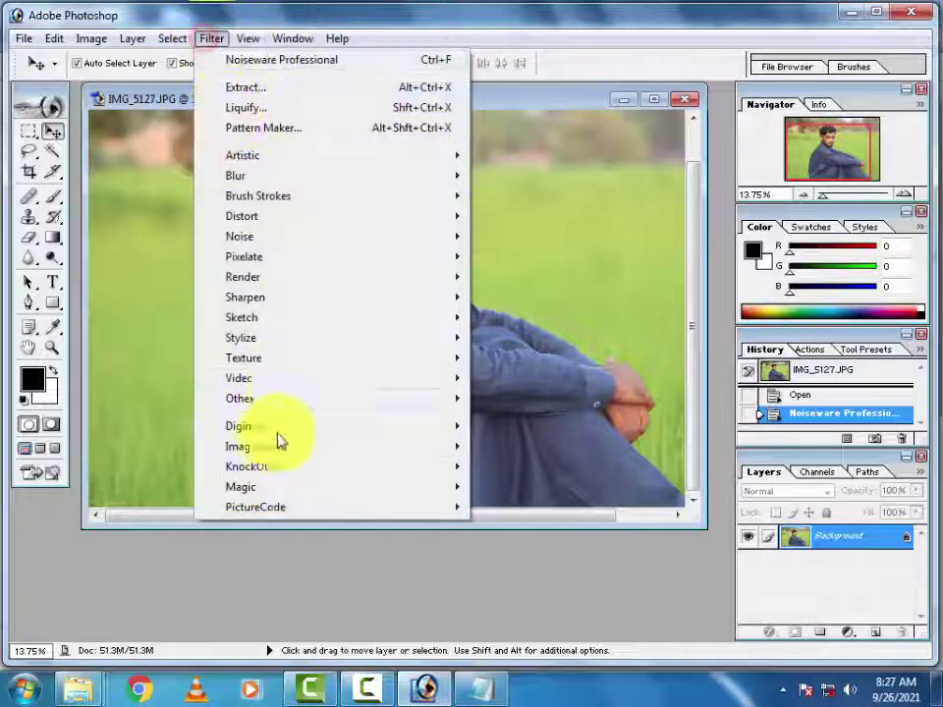
{"action": "mouse_move", "coordinate": [251, 446]}
{"action": "left_click", "coordinate": [548, 487]}
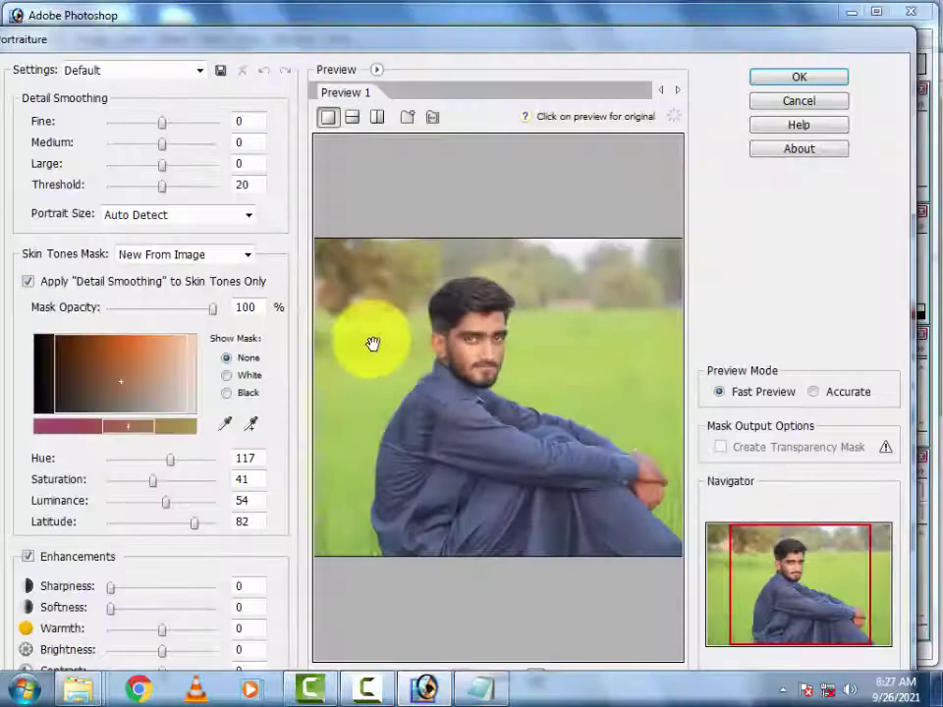
{"action": "left_click", "coordinate": [776, 98]}
{"action": "left_click", "coordinate": [211, 39]}
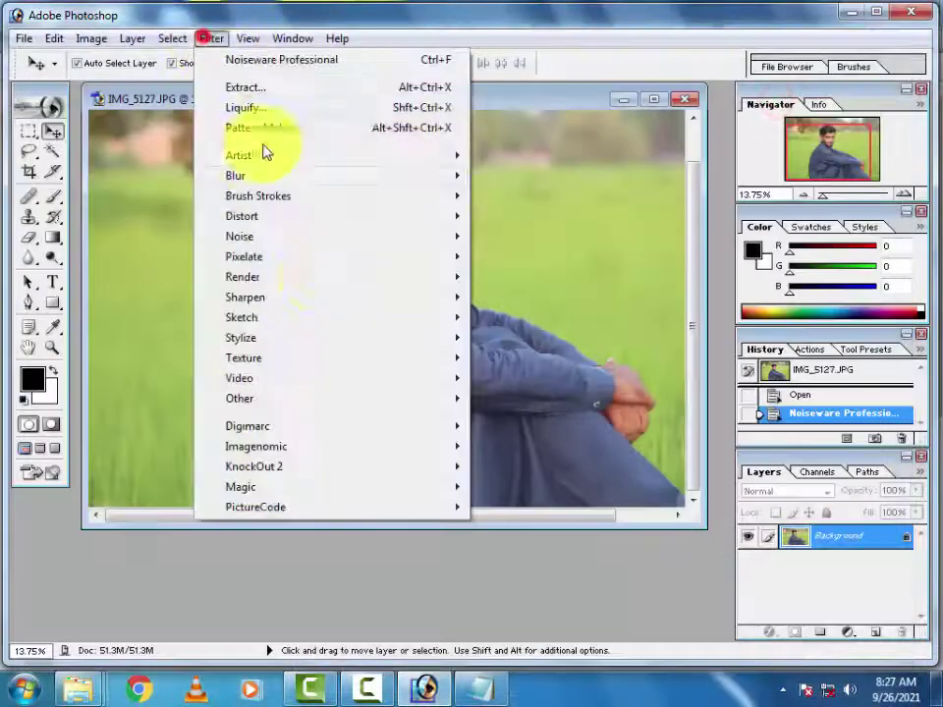
{"action": "left_click", "coordinate": [265, 424]}
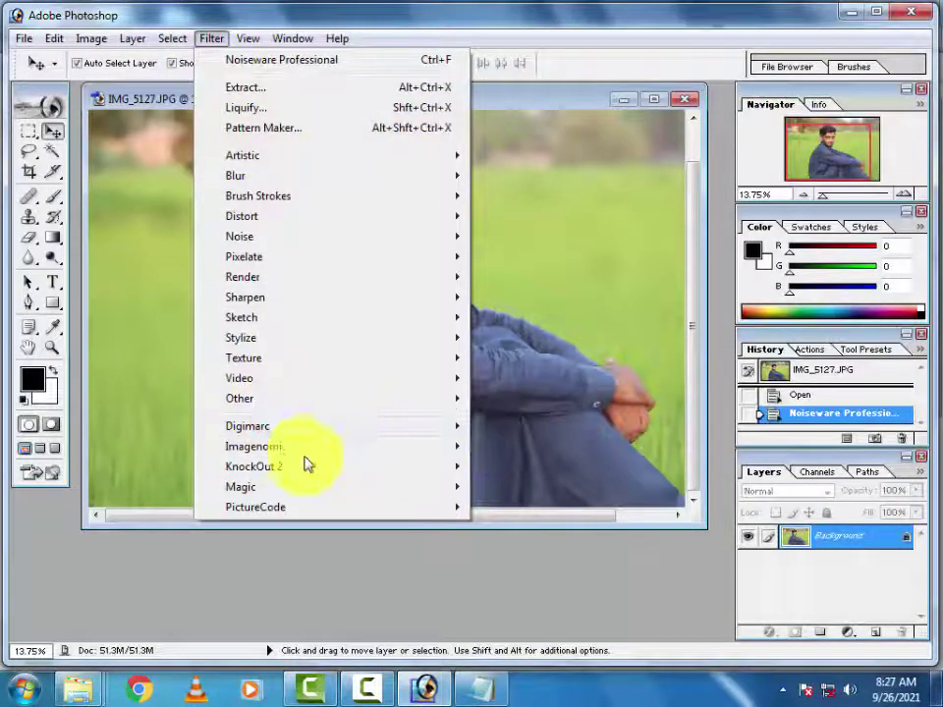
Run Portraiture, accept its License Agreement, close the About panel, and cancel
{"action": "mouse_move", "coordinate": [255, 446]}
{"action": "left_click", "coordinate": [486, 505]}
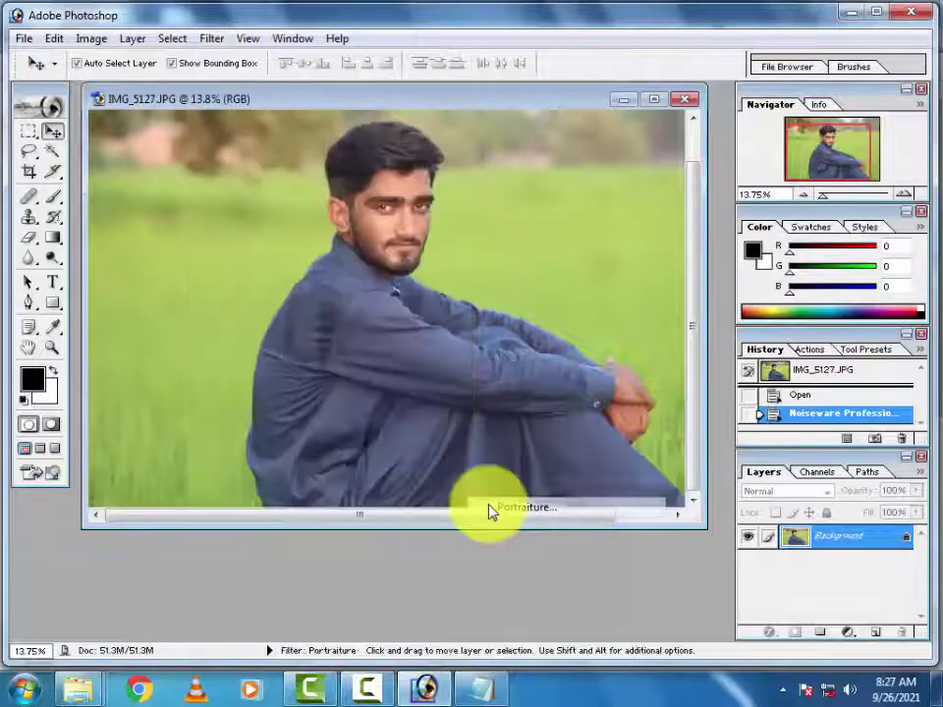
{"action": "left_click", "coordinate": [553, 504]}
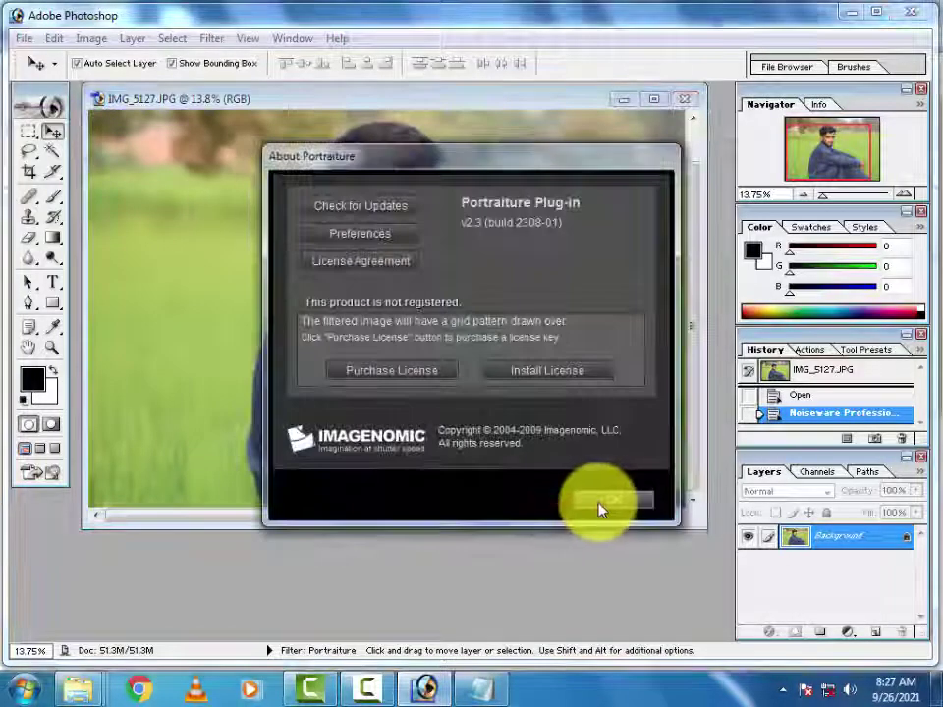
{"action": "left_click", "coordinate": [601, 504]}
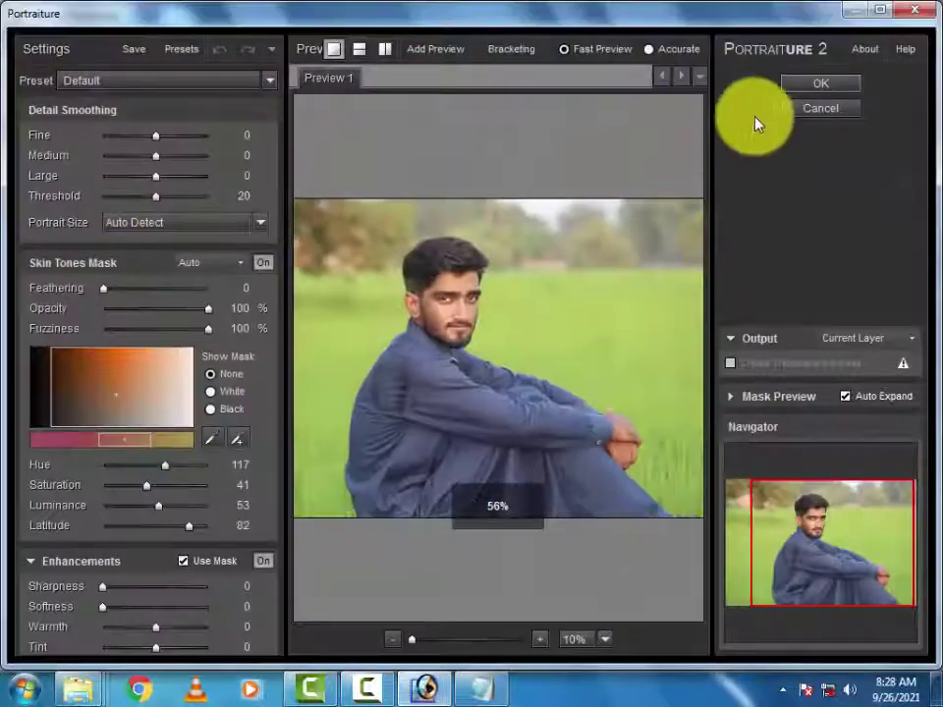
{"action": "left_click", "coordinate": [816, 109]}
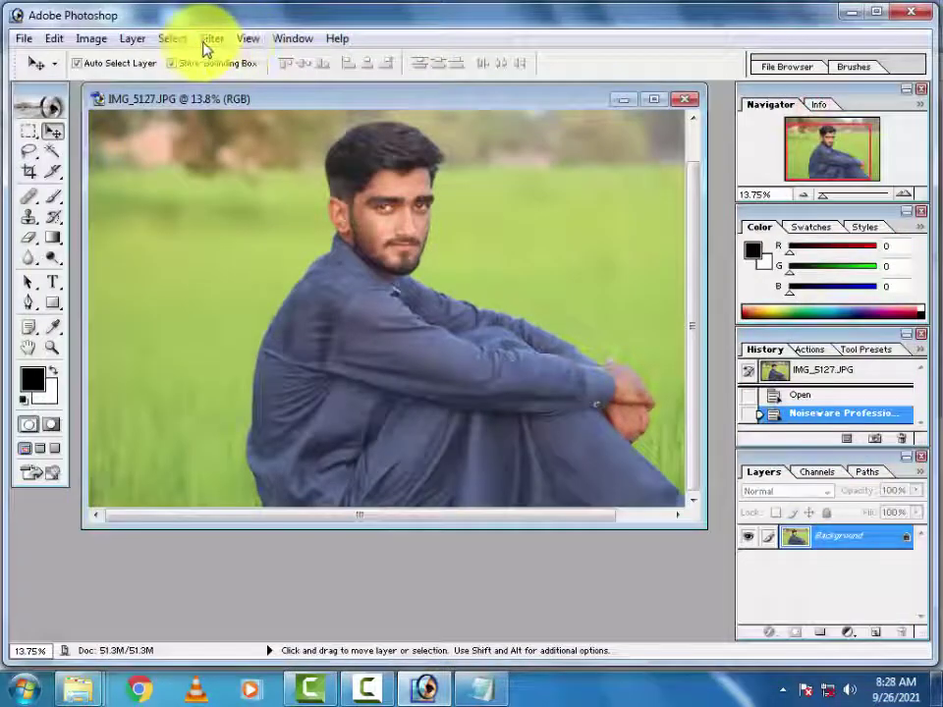
Reopen Portraiture and try Purchase License twice, closing the browser each time
{"action": "left_click", "coordinate": [212, 40]}
{"action": "left_click", "coordinate": [255, 446]}
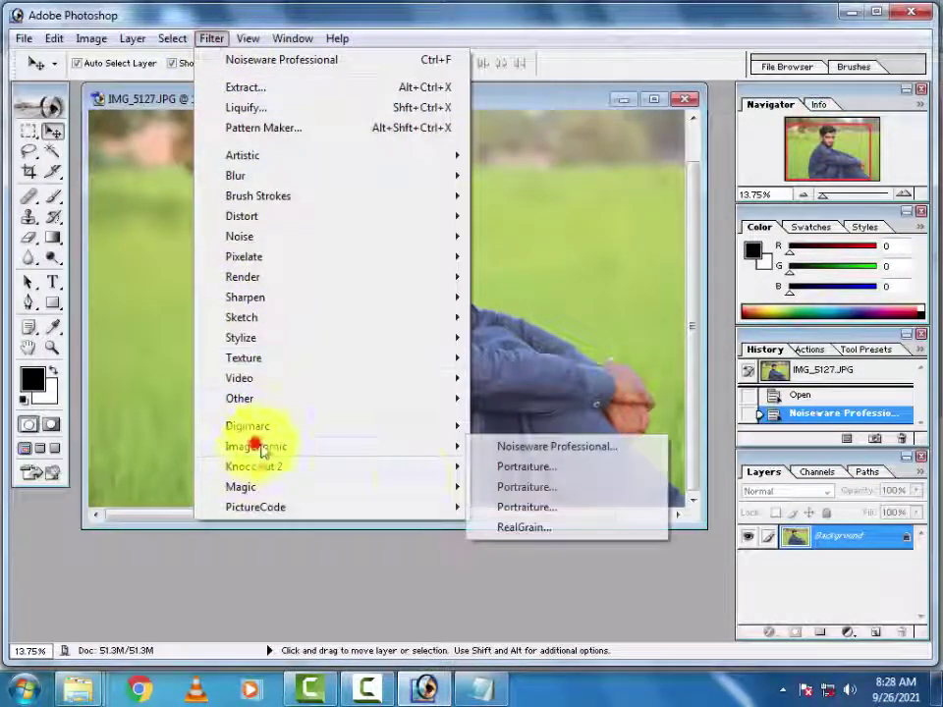
{"action": "left_click", "coordinate": [578, 508]}
{"action": "left_click", "coordinate": [391, 366]}
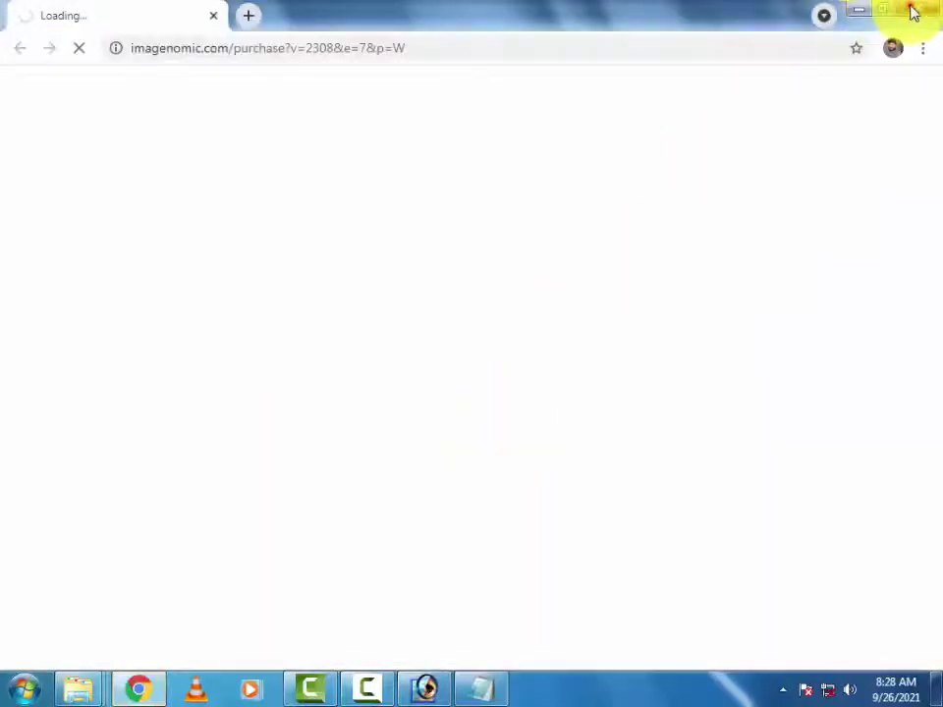
{"action": "left_click", "coordinate": [916, 11]}
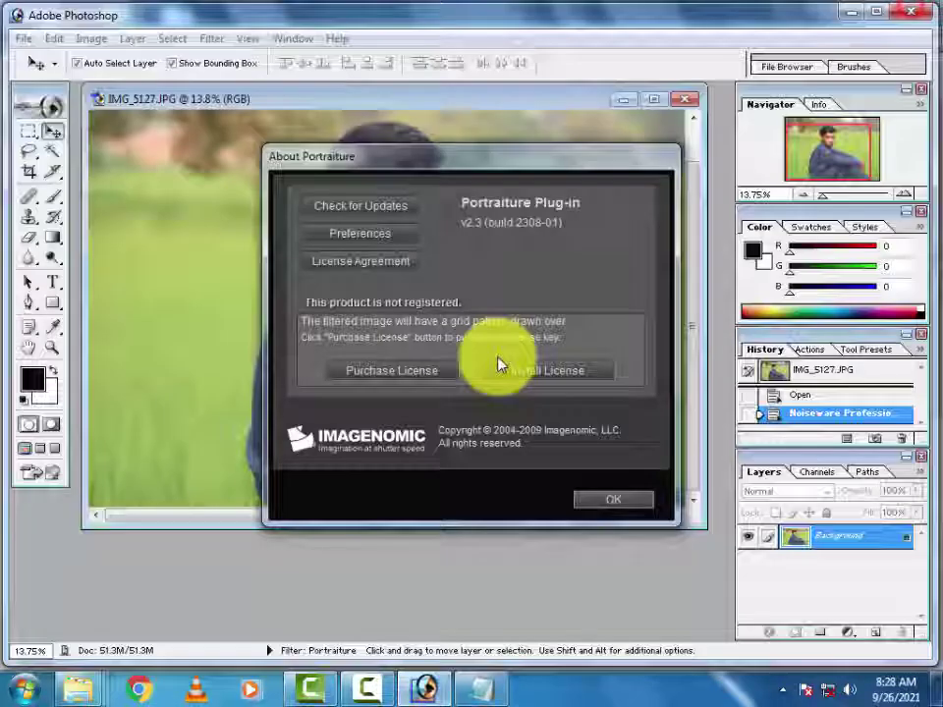
{"action": "left_click", "coordinate": [369, 370]}
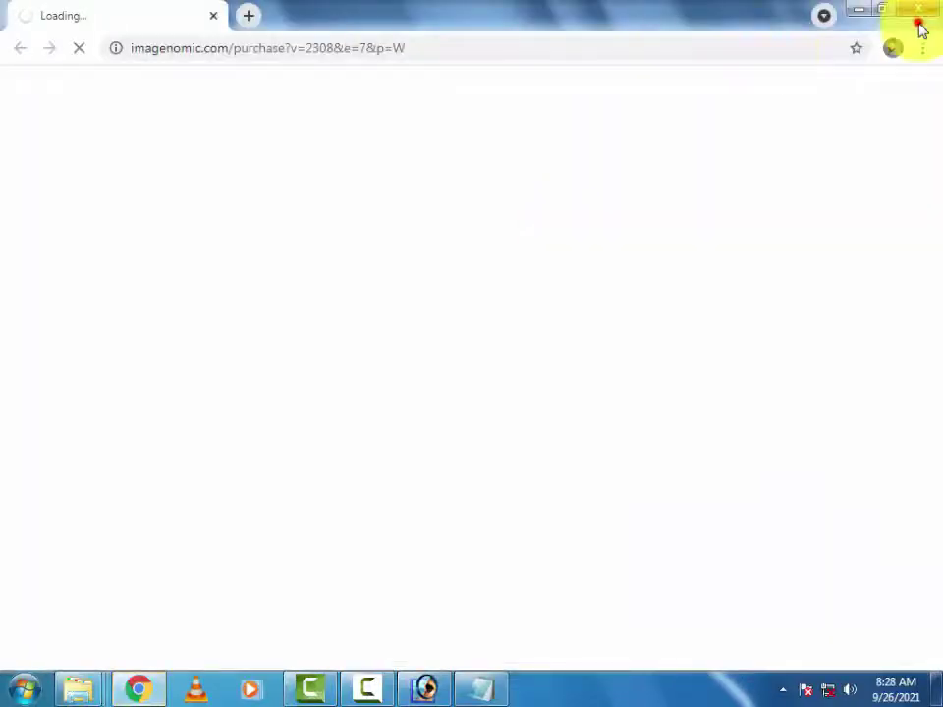
{"action": "left_click", "coordinate": [921, 25]}
Paste the e-mail into Portraiture's licence form and copy the Portraiture key from Key.txt
{"action": "left_click", "coordinate": [562, 384]}
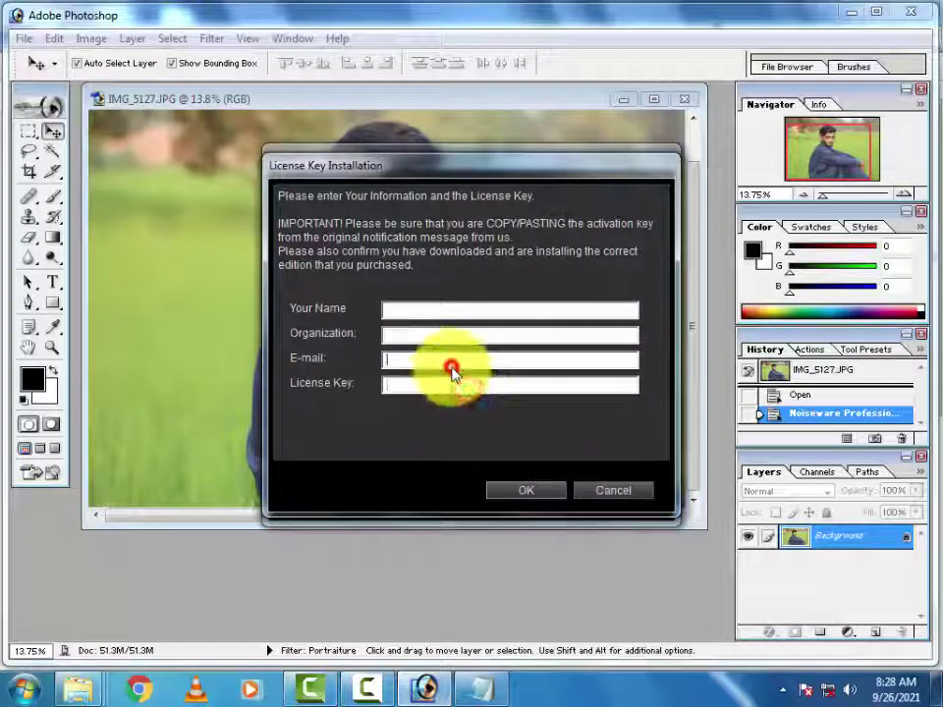
{"action": "right_click", "coordinate": [451, 369]}
{"action": "left_click", "coordinate": [507, 449]}
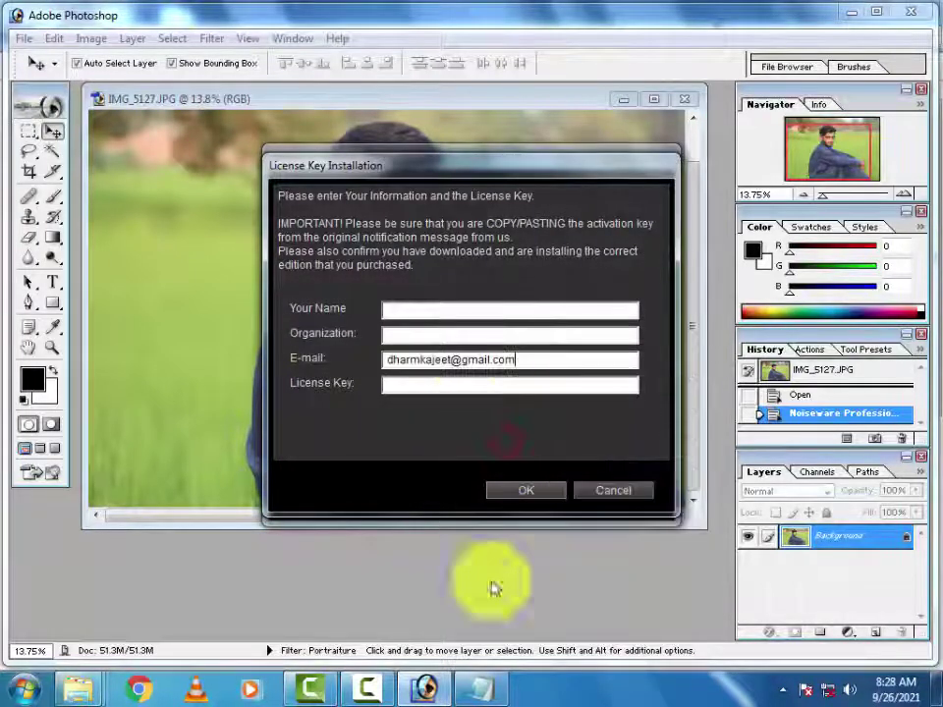
{"action": "left_click", "coordinate": [480, 688]}
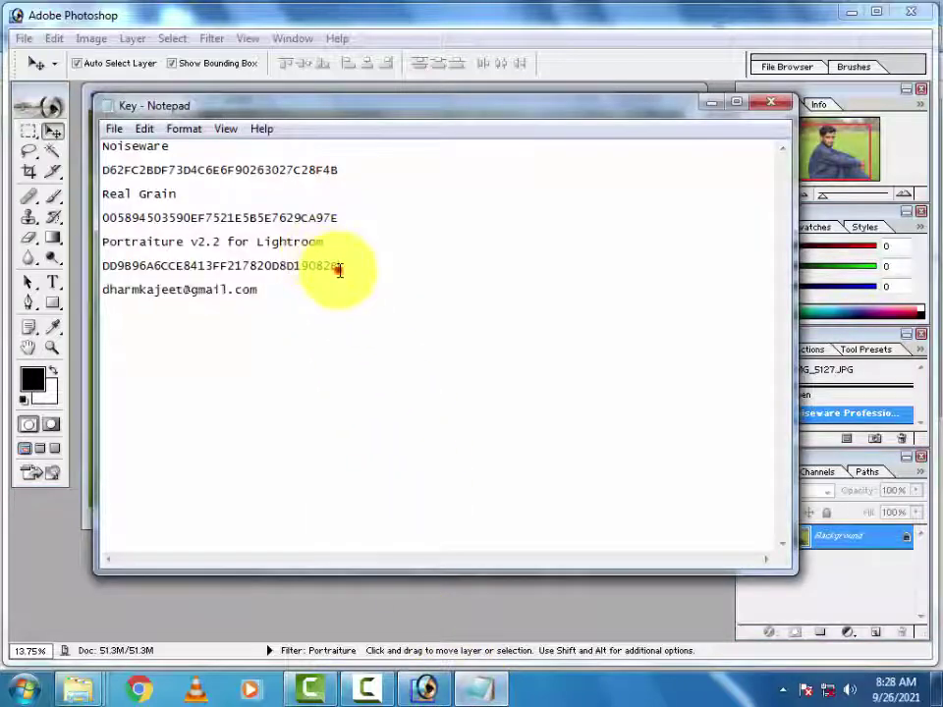
{"action": "left_click_drag", "start_coordinate": [339, 267], "coordinate": [85, 265]}
{"action": "right_click", "coordinate": [113, 265]}
{"action": "left_click", "coordinate": [162, 324]}
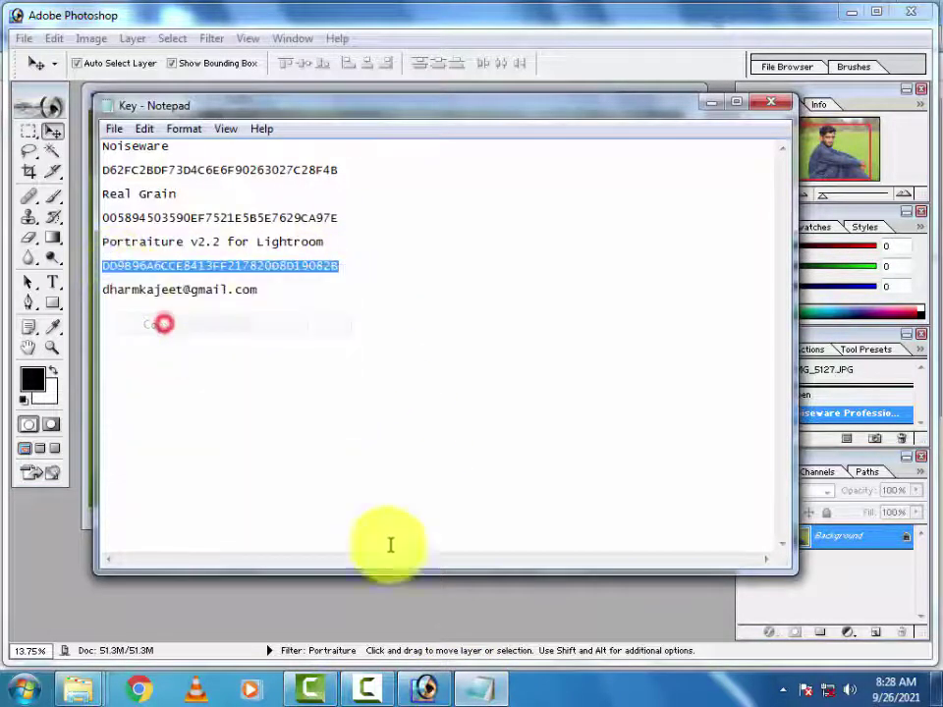
Paste the Portraiture licence key, confirm the installation, and apply Portraiture to IMG_5127
{"action": "left_click", "coordinate": [480, 688]}
{"action": "right_click", "coordinate": [422, 388]}
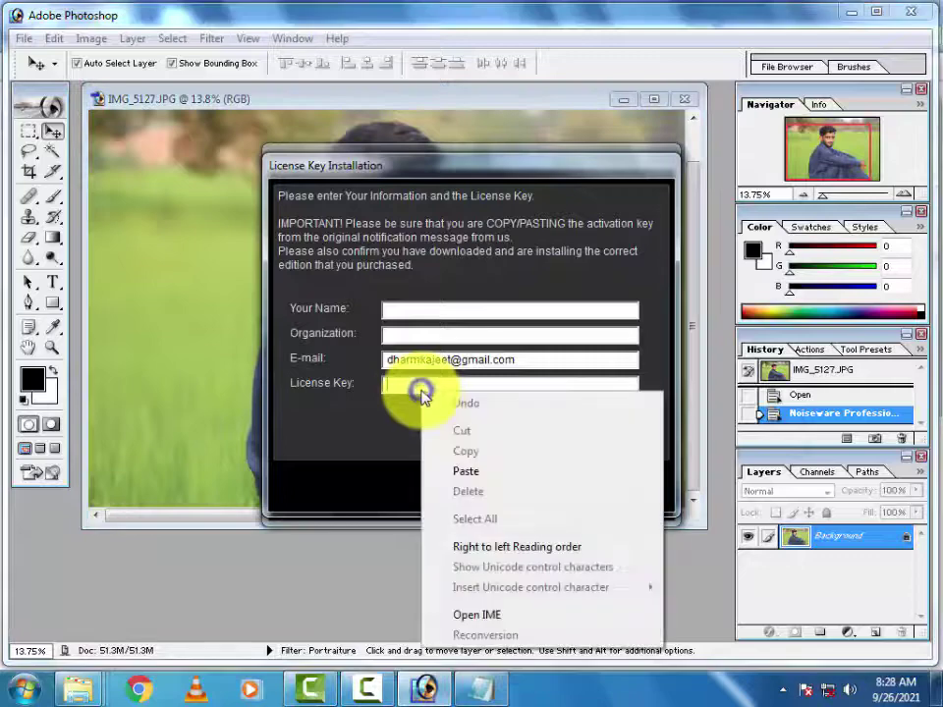
{"action": "left_click", "coordinate": [466, 473]}
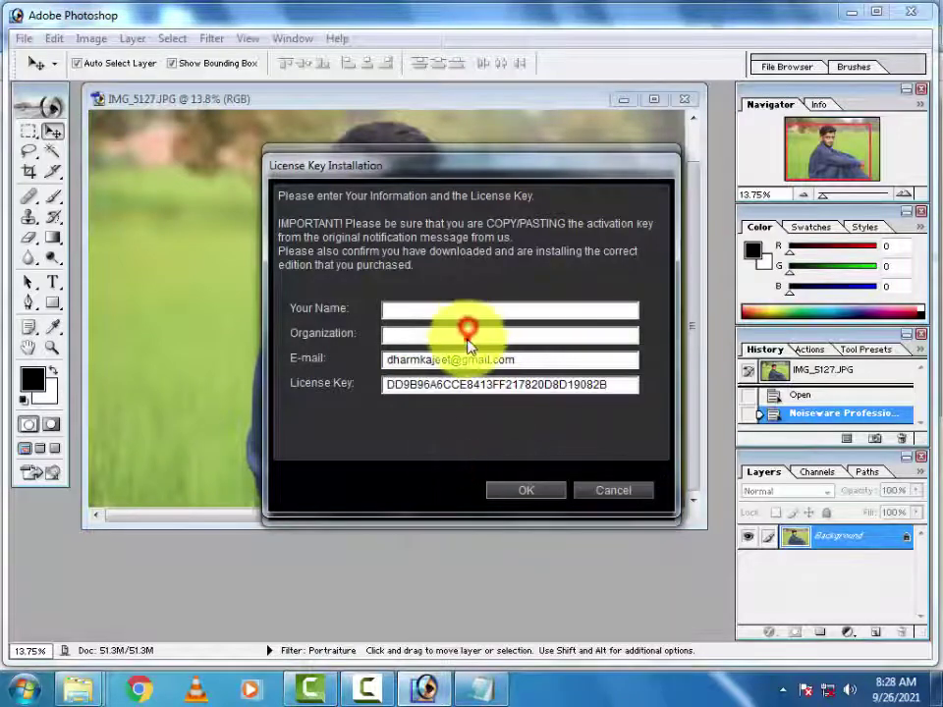
{"action": "left_click", "coordinate": [455, 310]}
{"action": "type", "text": "jk"}
{"action": "left_click", "coordinate": [527, 491]}
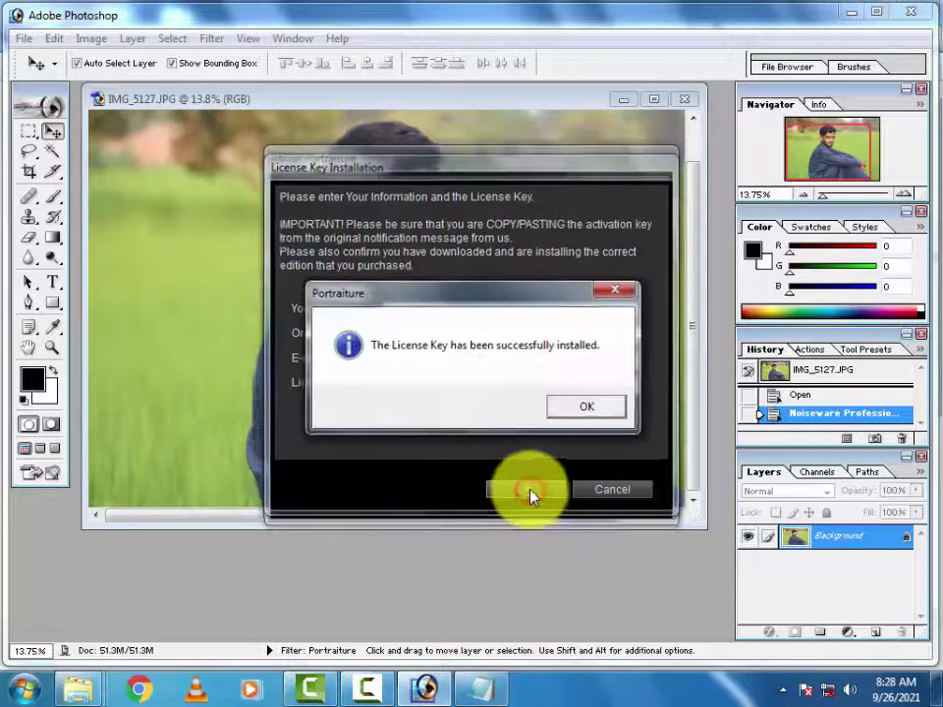
{"action": "left_click", "coordinate": [584, 406]}
{"action": "key", "text": "Return"}
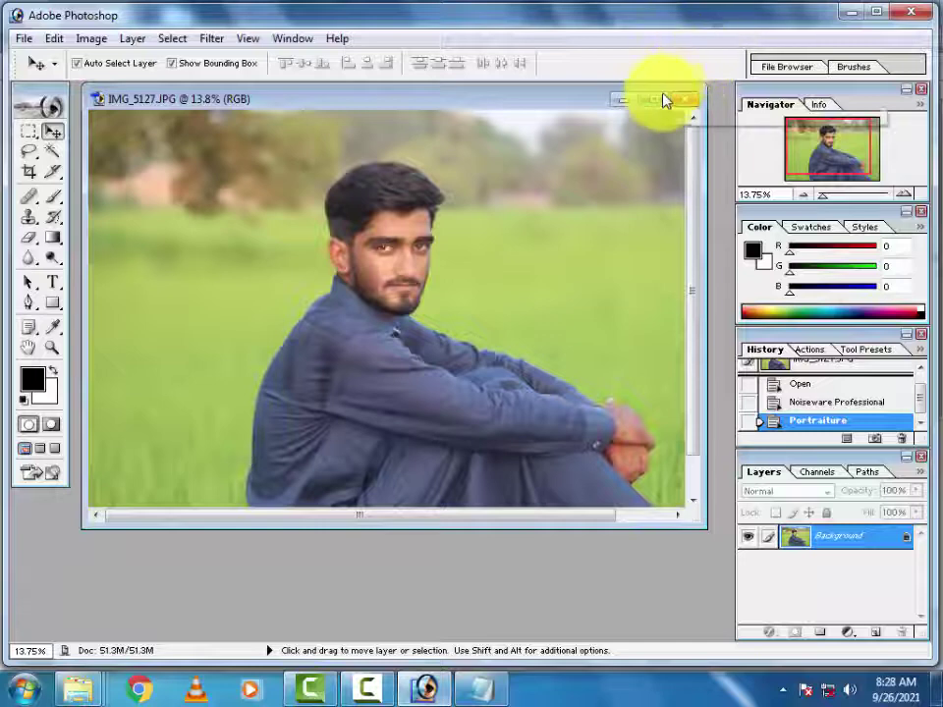
Minimise Photoshop to reveal the Filters folder holding the Key text file
{"action": "scroll", "coordinate": [631, 154], "scroll_direction": "down", "scroll_amount": 1}
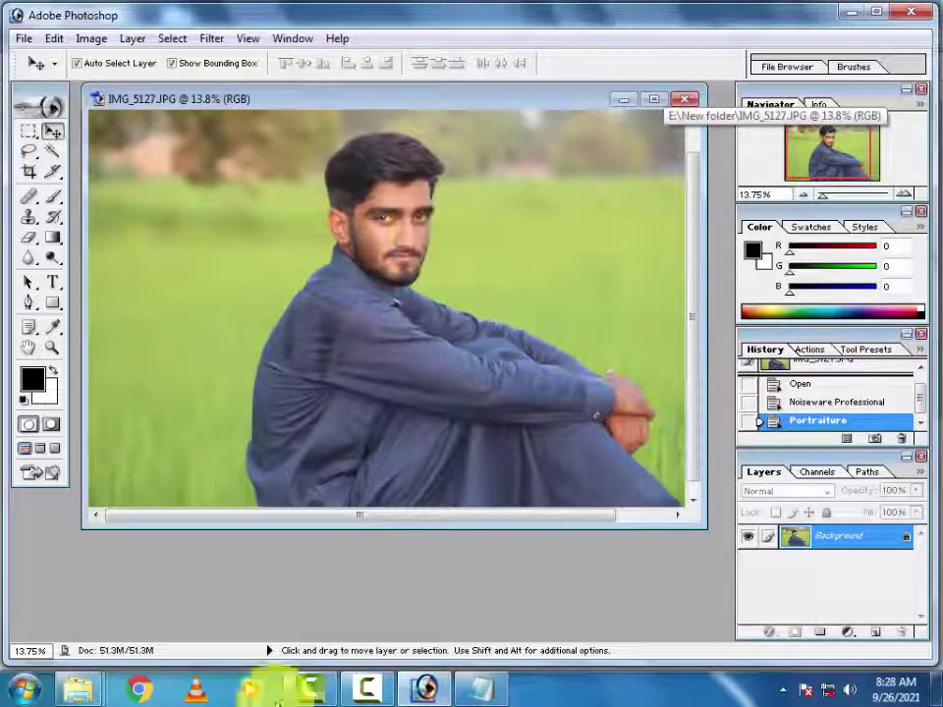
{"action": "left_click", "coordinate": [407, 693]}
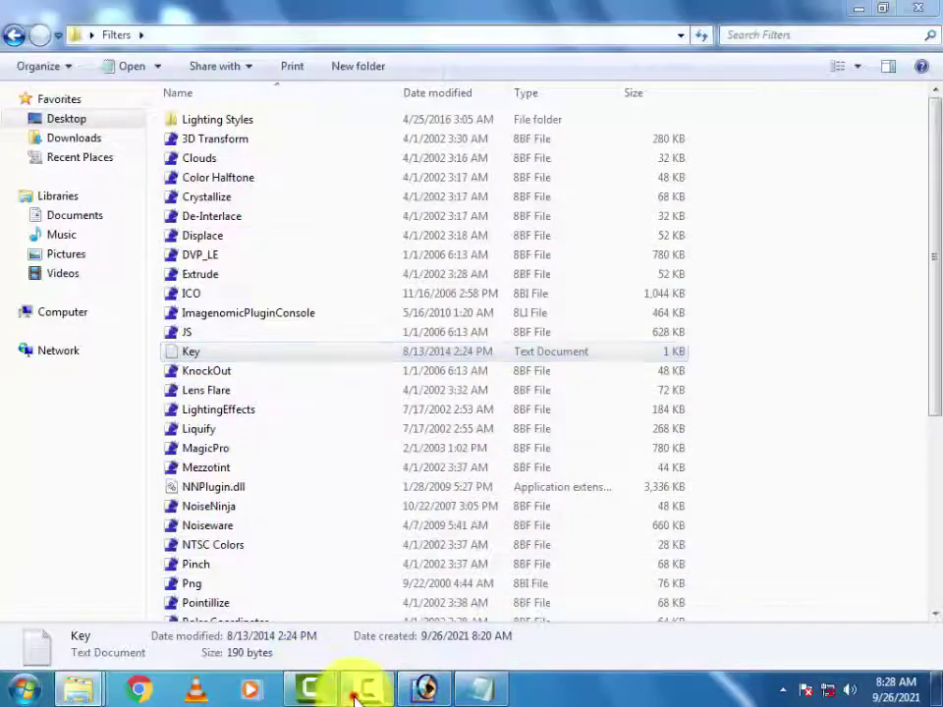
{"action": "left_click", "coordinate": [363, 688]}
{"action": "left_click", "coordinate": [901, 610]}
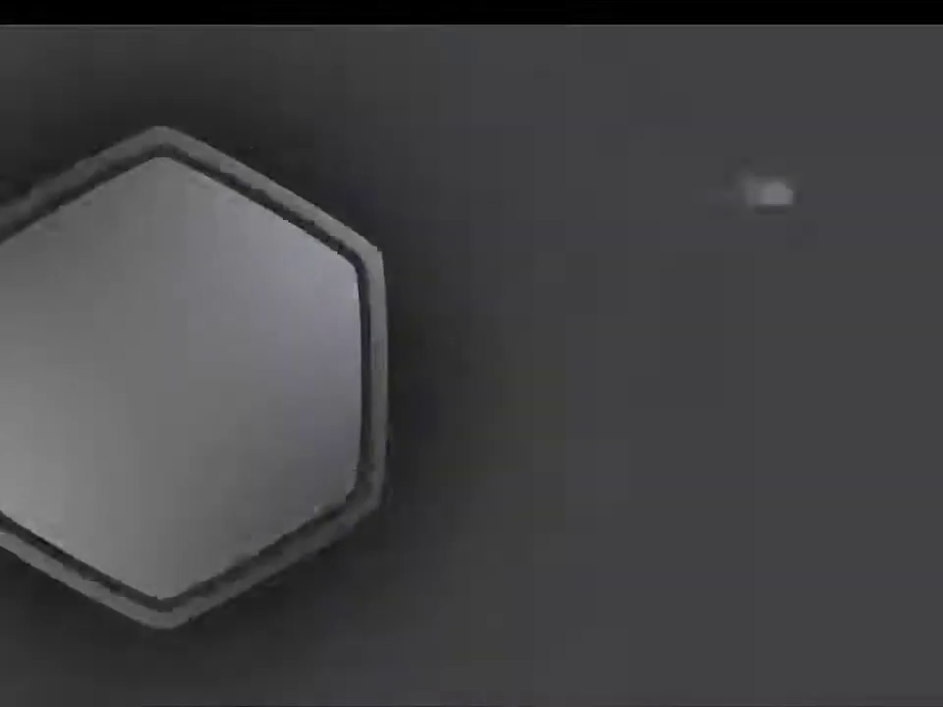